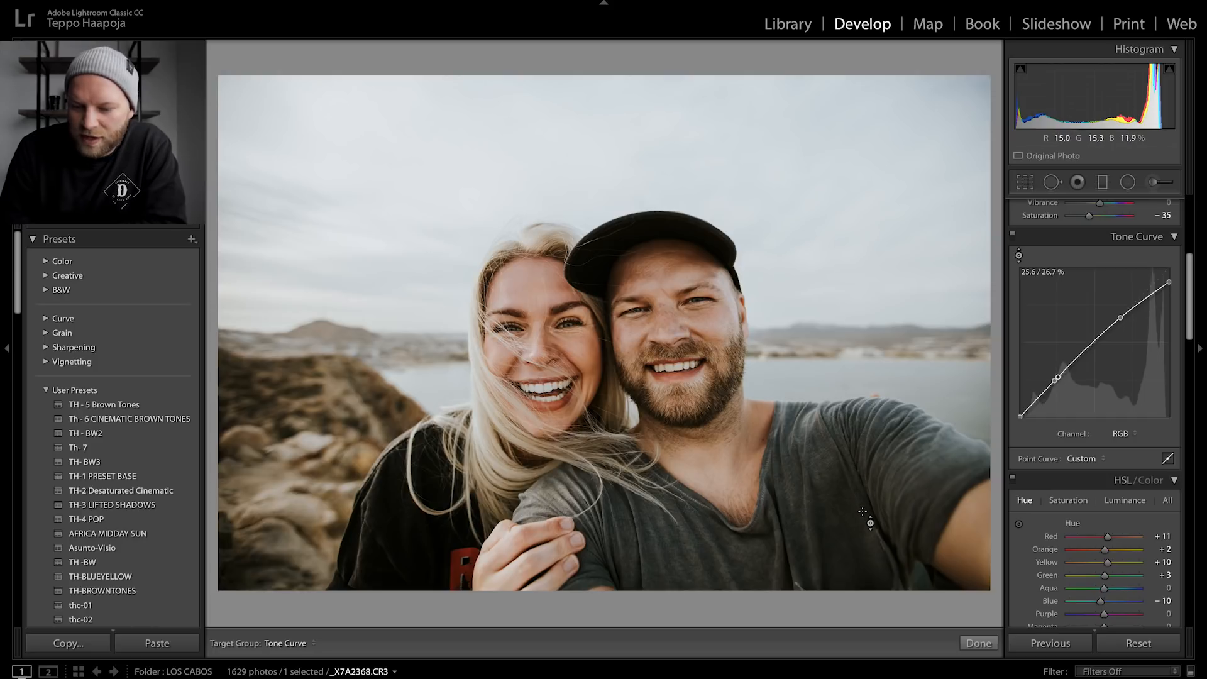
- Lower the upper-midtone point on the RGB tone curve slightly
left_click(1018, 257)
left_click(1019, 256)
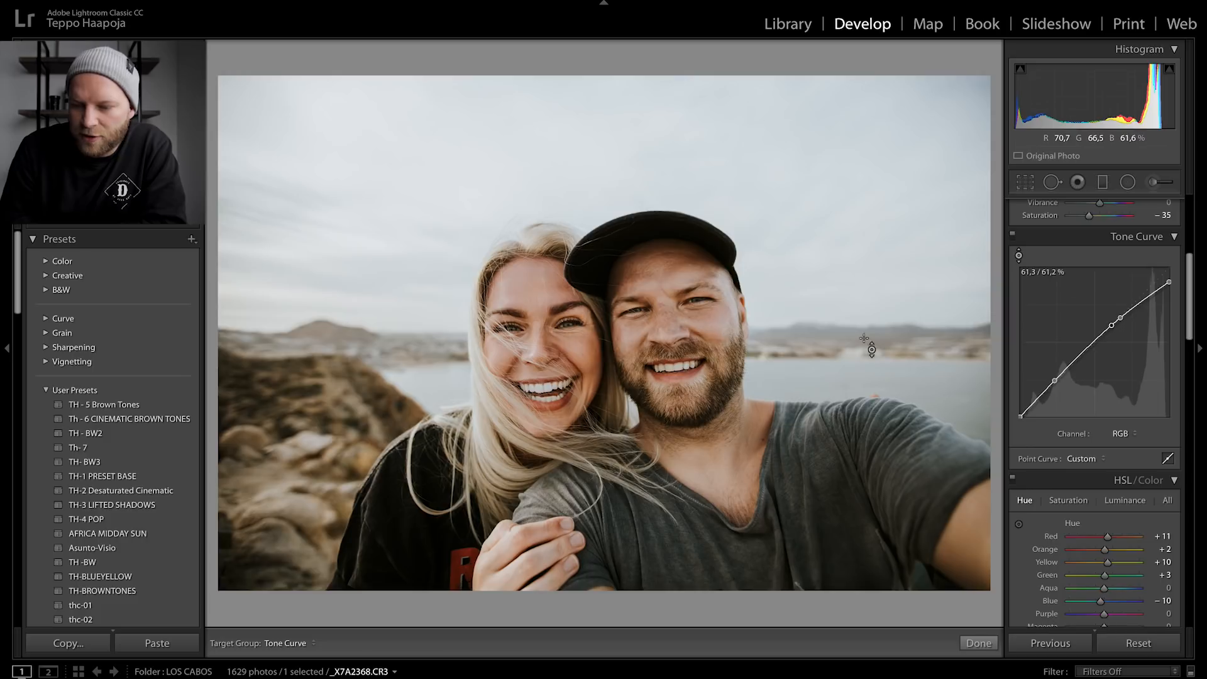
left_click(1118, 321)
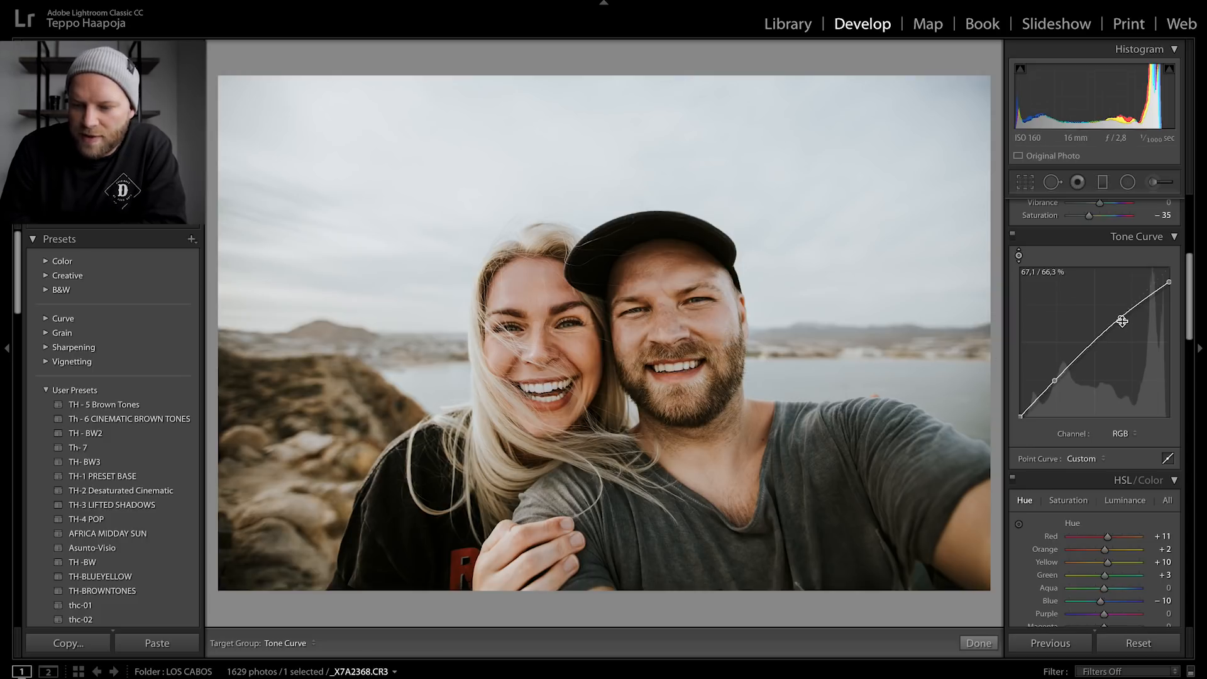
mouse_move(1120, 317)
left_mouse_down()
mouse_move(1109, 320)
mouse_move(1119, 326)
left_mouse_up()
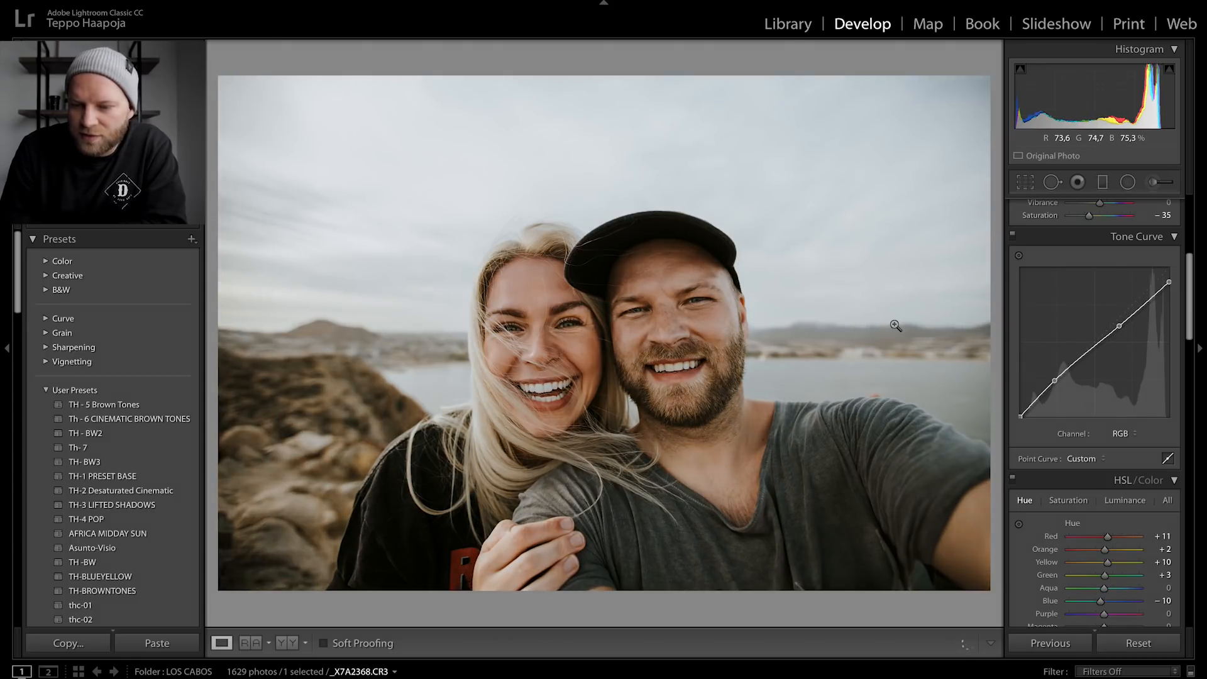
left_click(1018, 255)
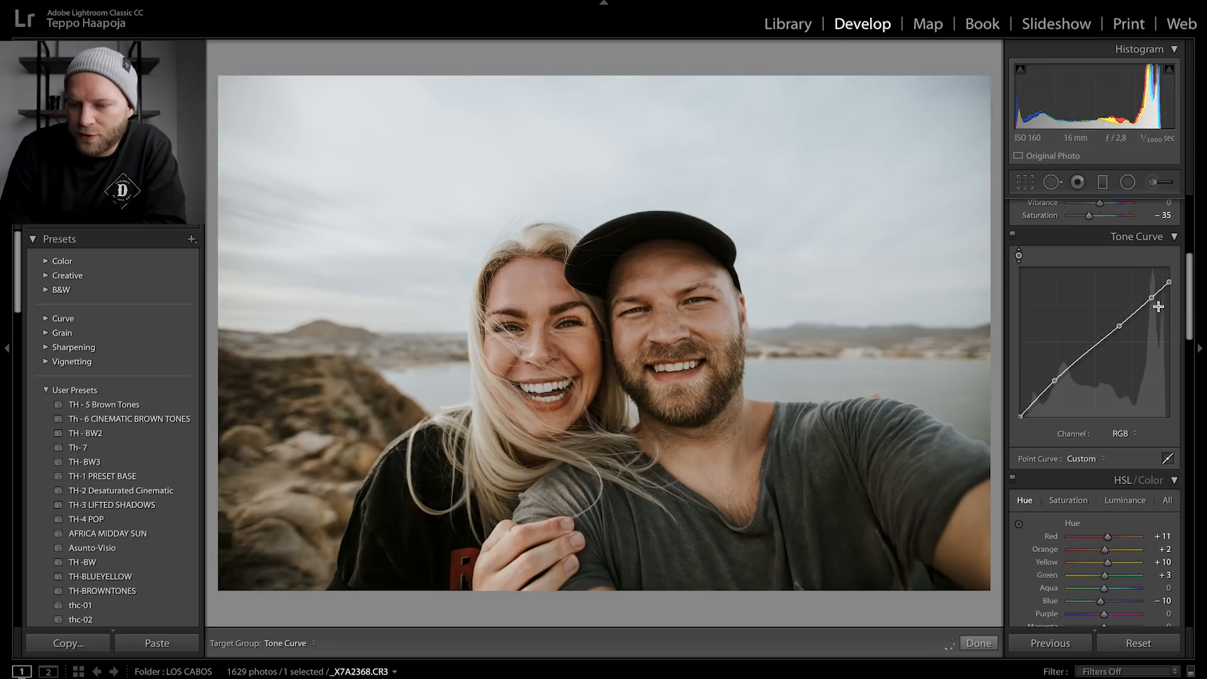
left_click_drag(1151, 301, 1150, 303)
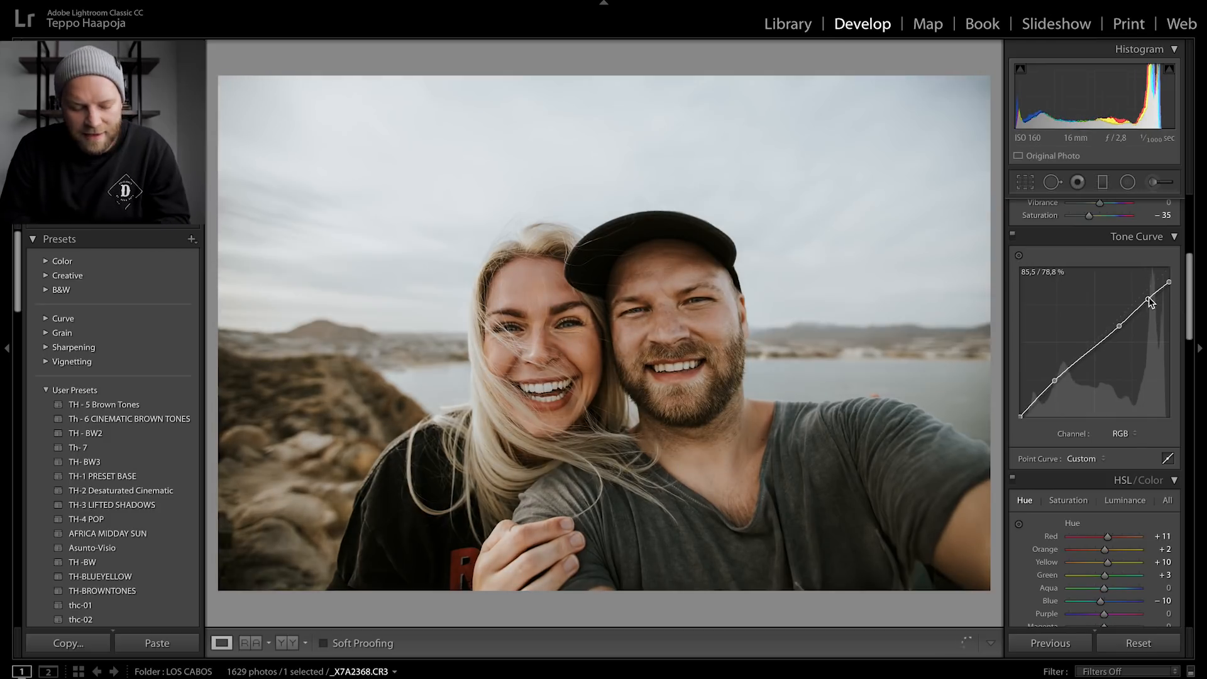
key("ctrl+z")
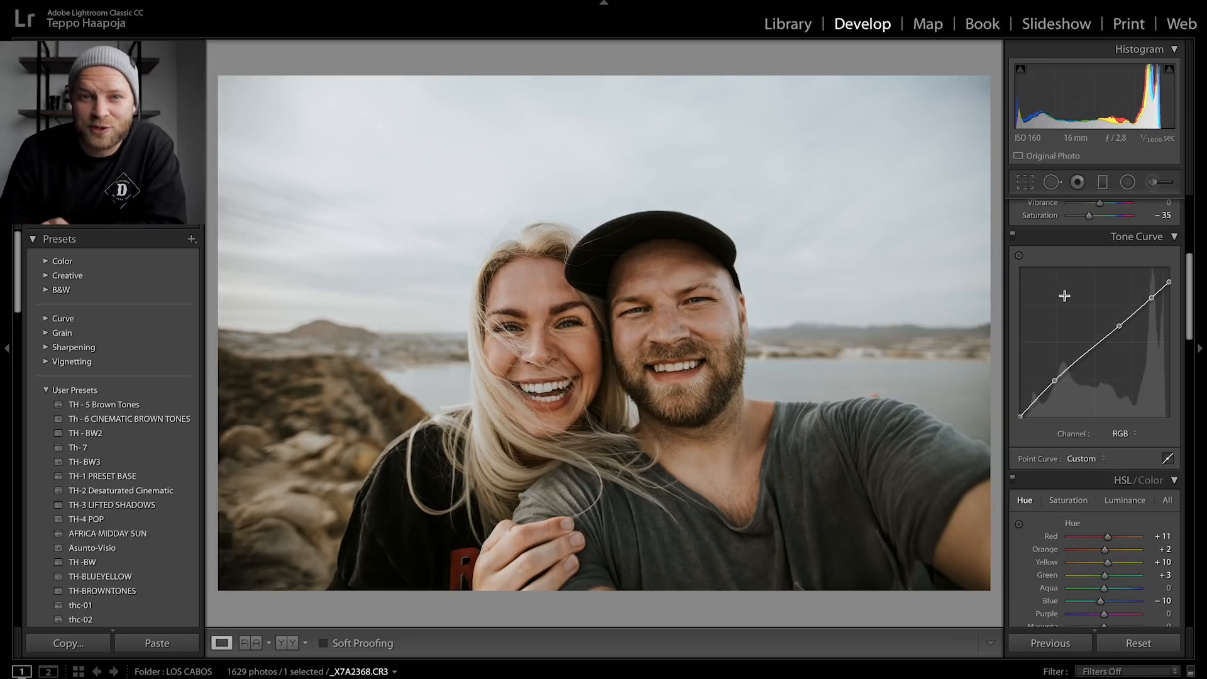
- Set skin saturation to Orange +37 and Red 0 using the targeted HSL saturation tool on the woman's face
left_click(1018, 255)
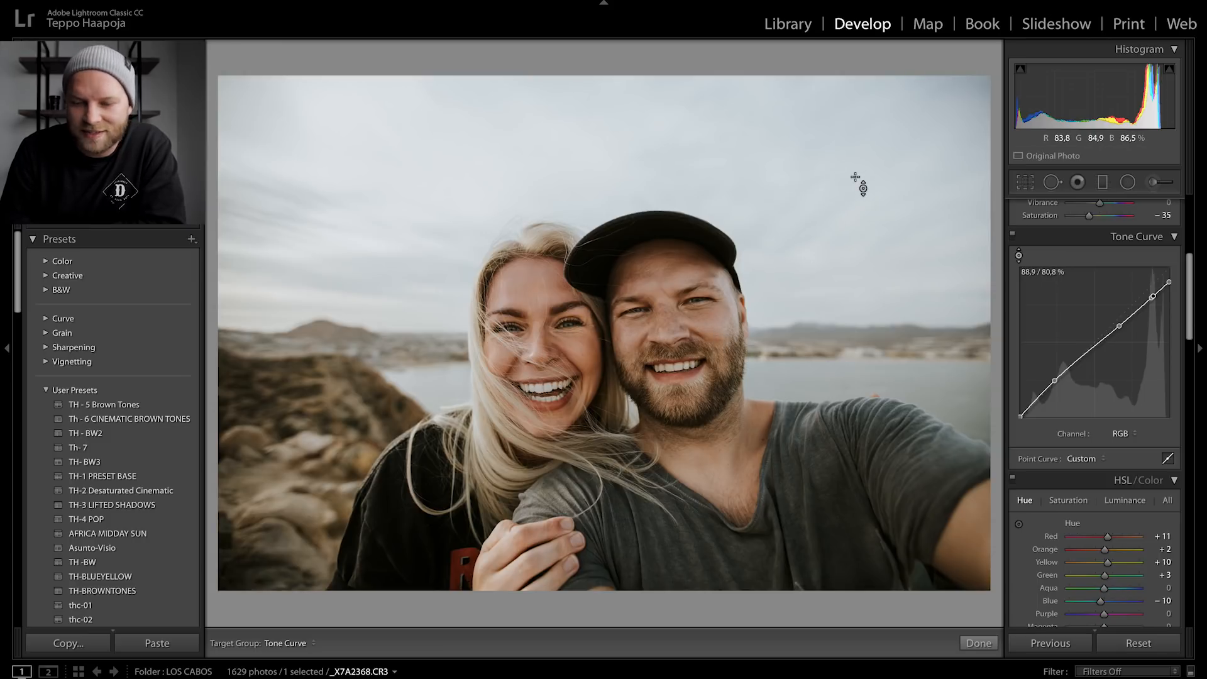
scroll(1070, 425, "down", 4)
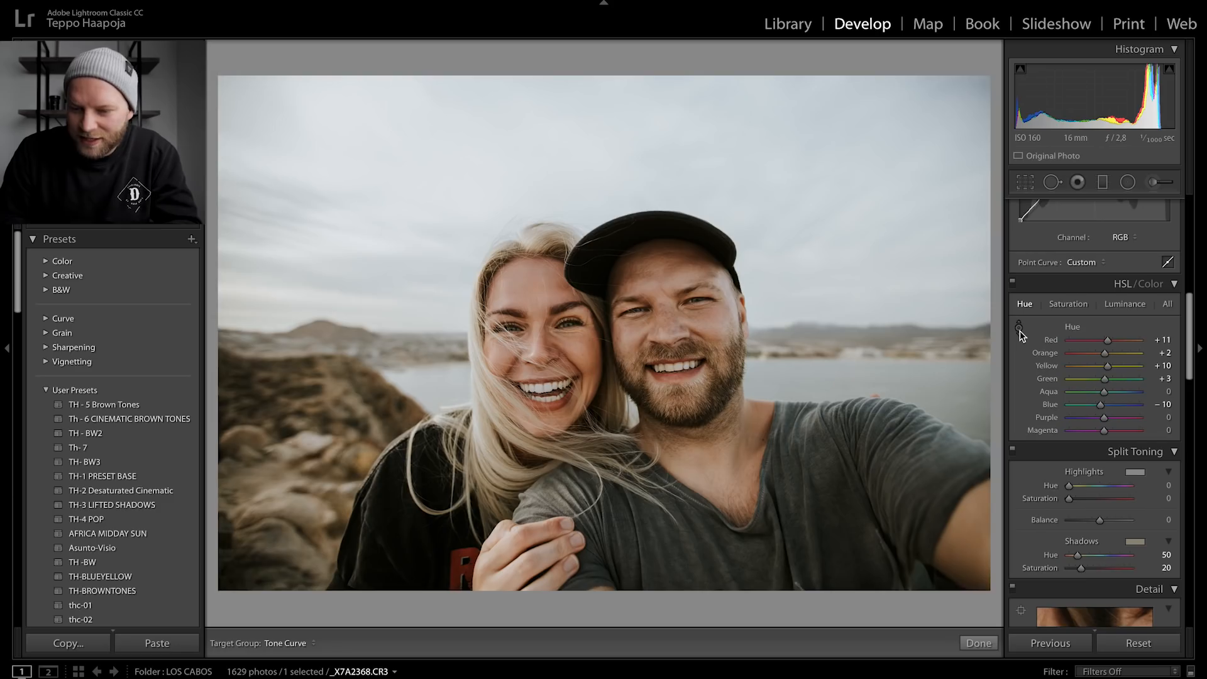
left_click(1019, 328)
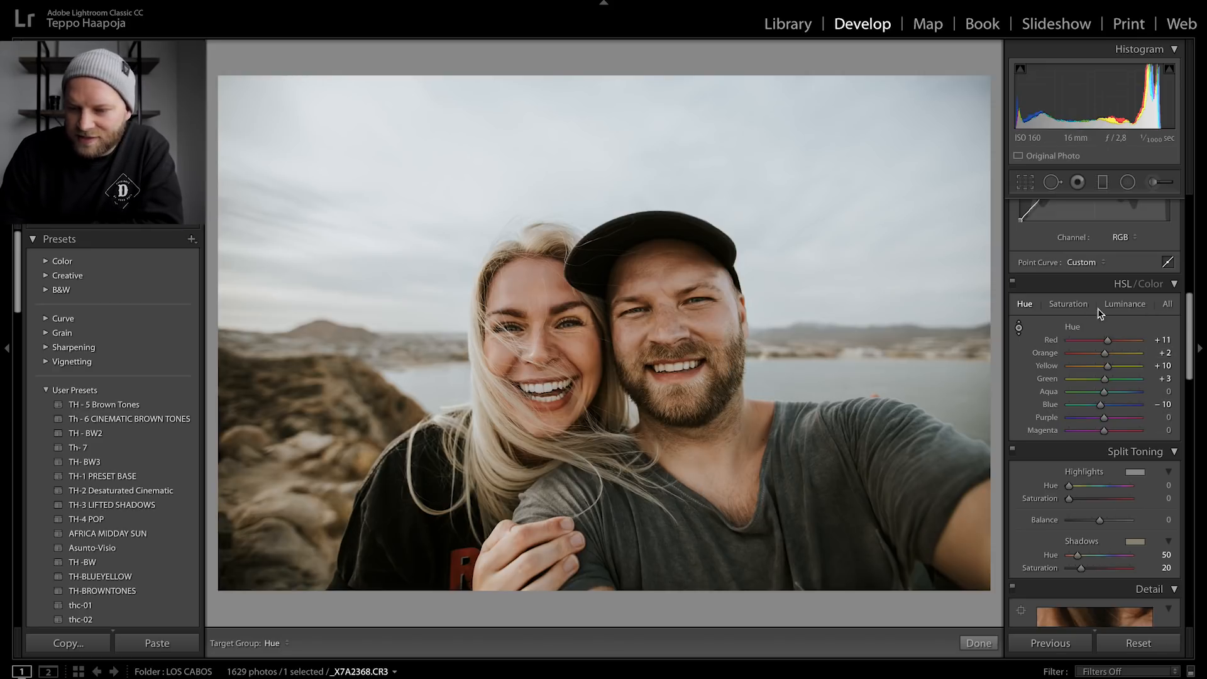
left_click(1068, 304)
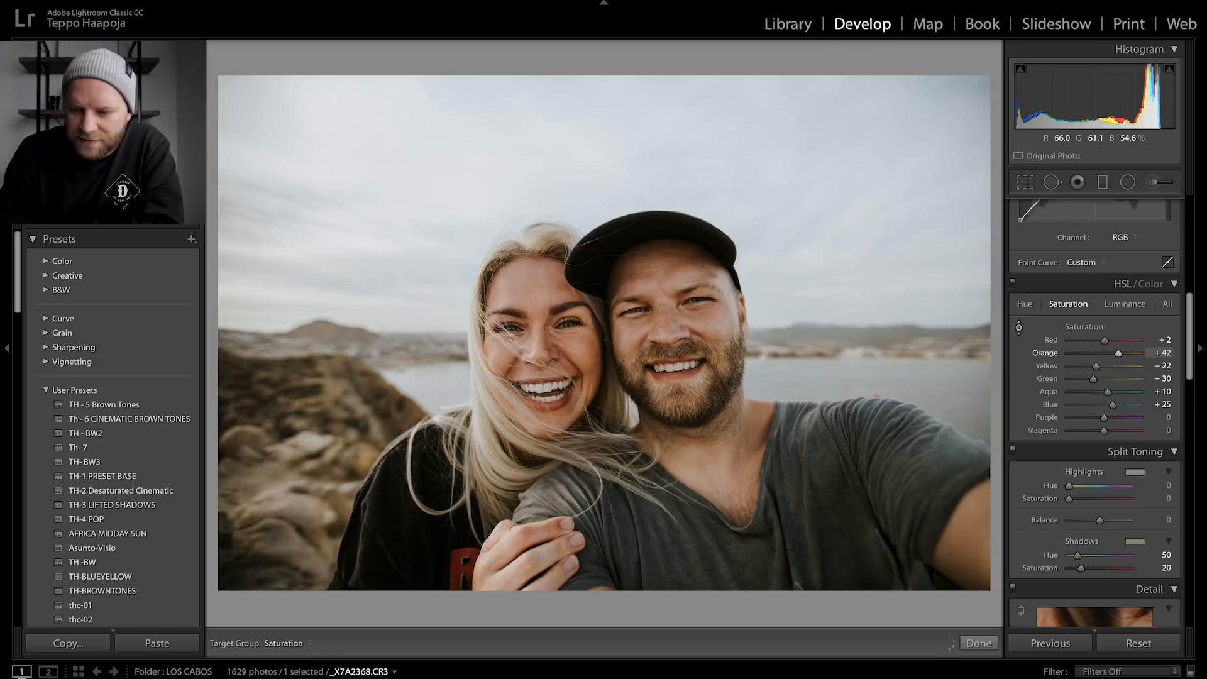
left_click_drag(510, 352, 510, 347)
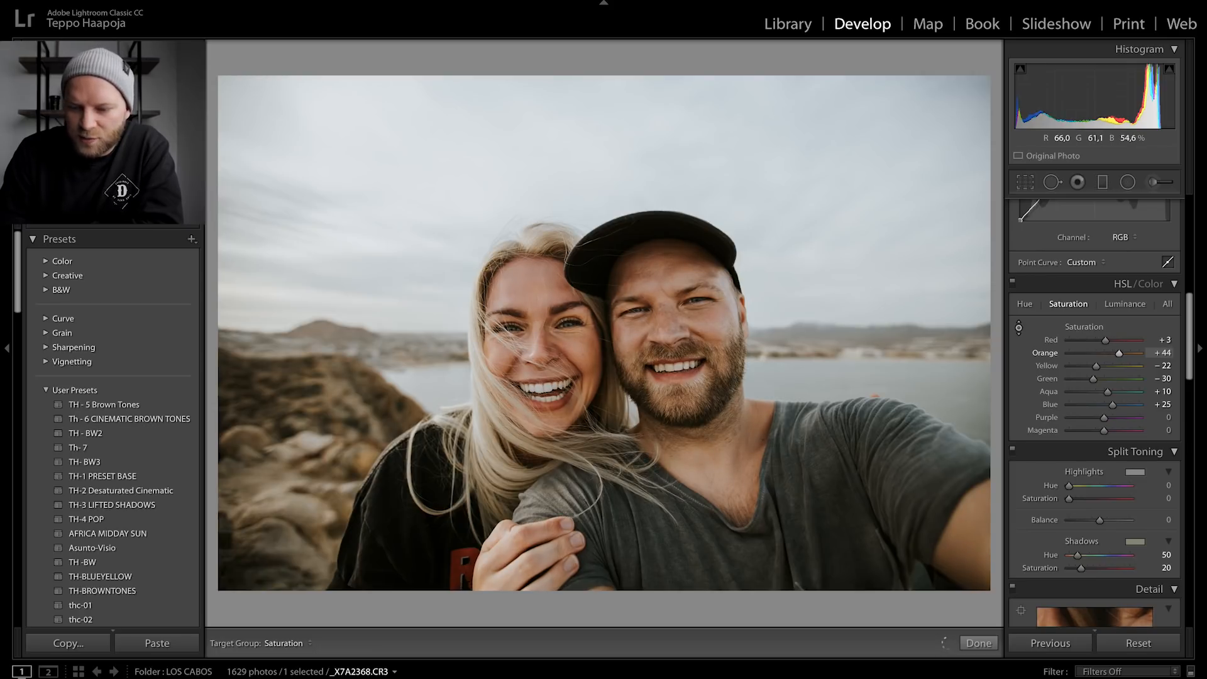
left_click_drag(510, 345, 510, 361)
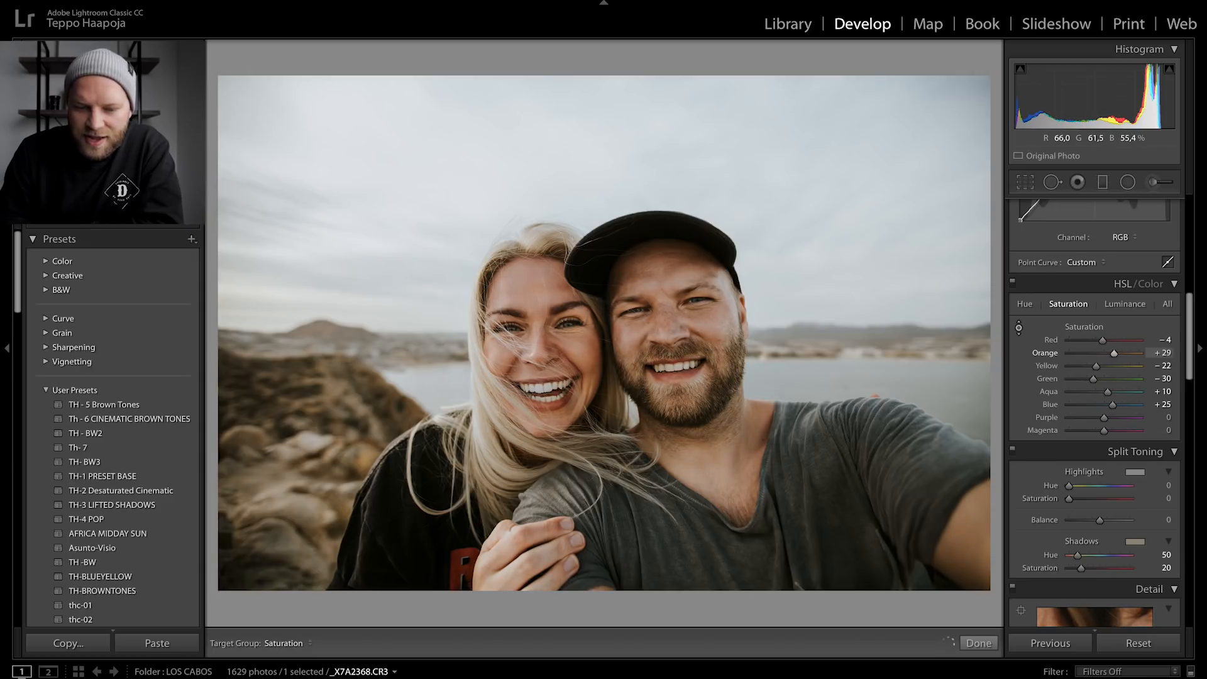
left_click_drag(717, 329, 717, 329)
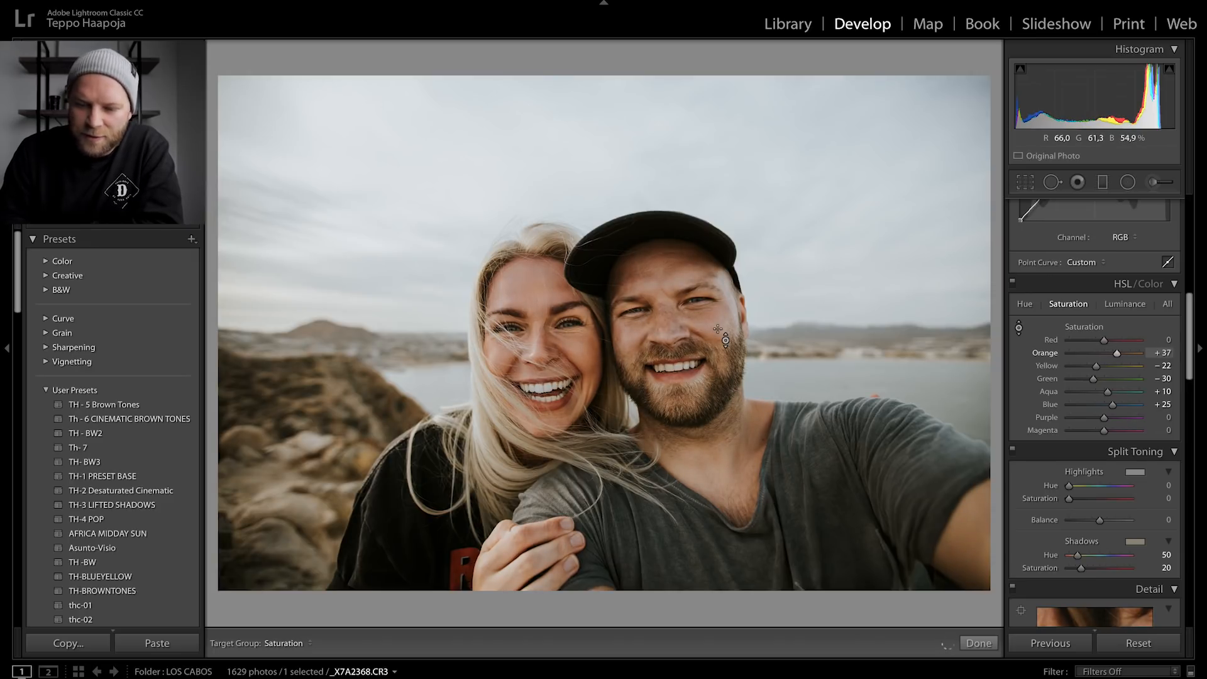
- Shift skin hue to Red +10 and Orange −1 with the targeted hue tool on the woman's face
left_click(1025, 304)
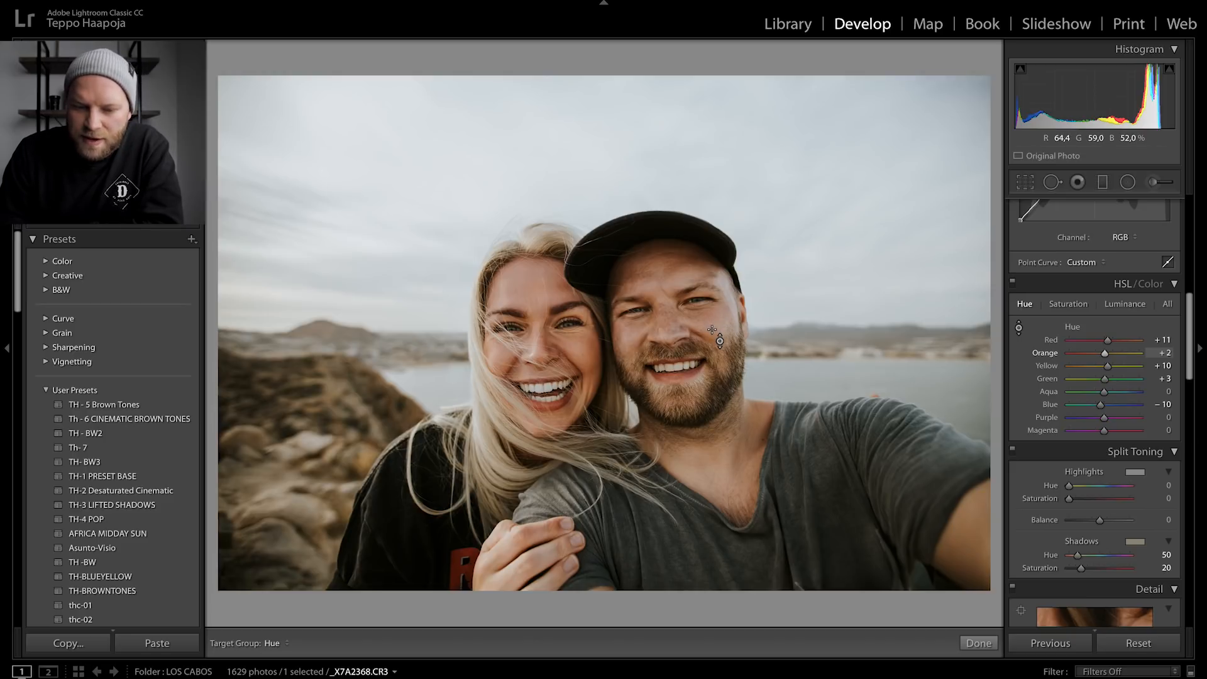
left_click_drag(622, 383, 622, 393)
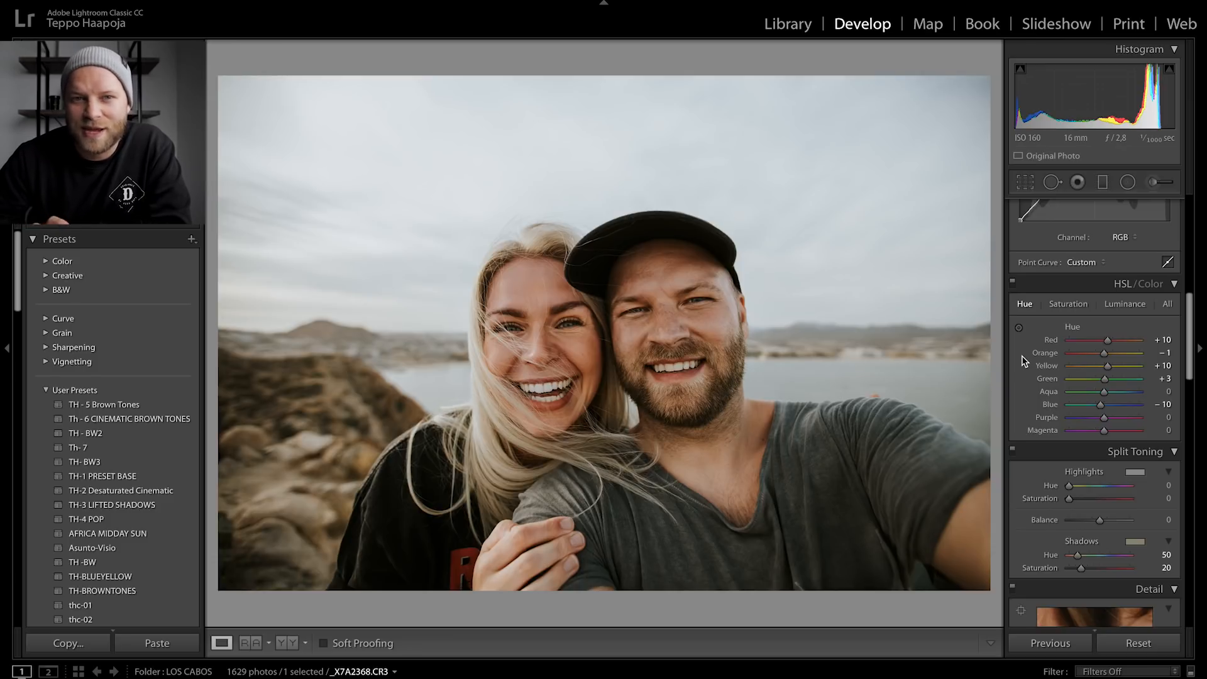
- Reduce skin saturation slightly with the targeted saturation tool on the man's cheek
left_click(643, 319)
left_click(640, 315)
left_click_drag(618, 329, 622, 308)
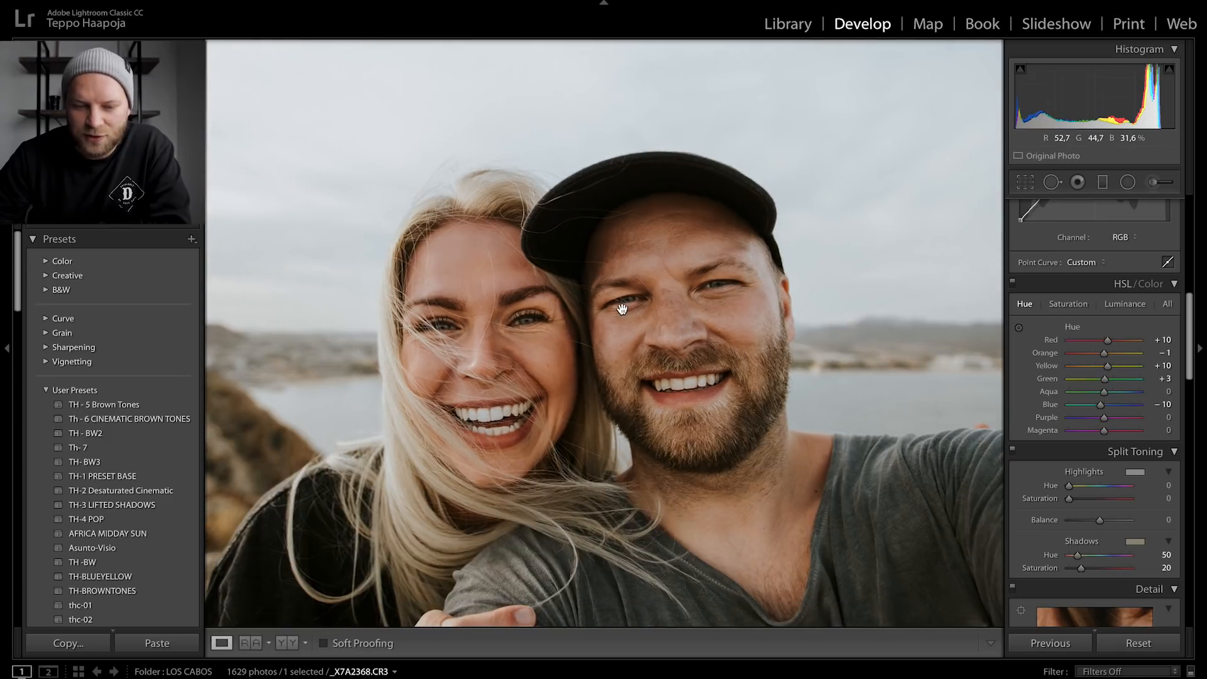
left_click(622, 308)
left_click(621, 310)
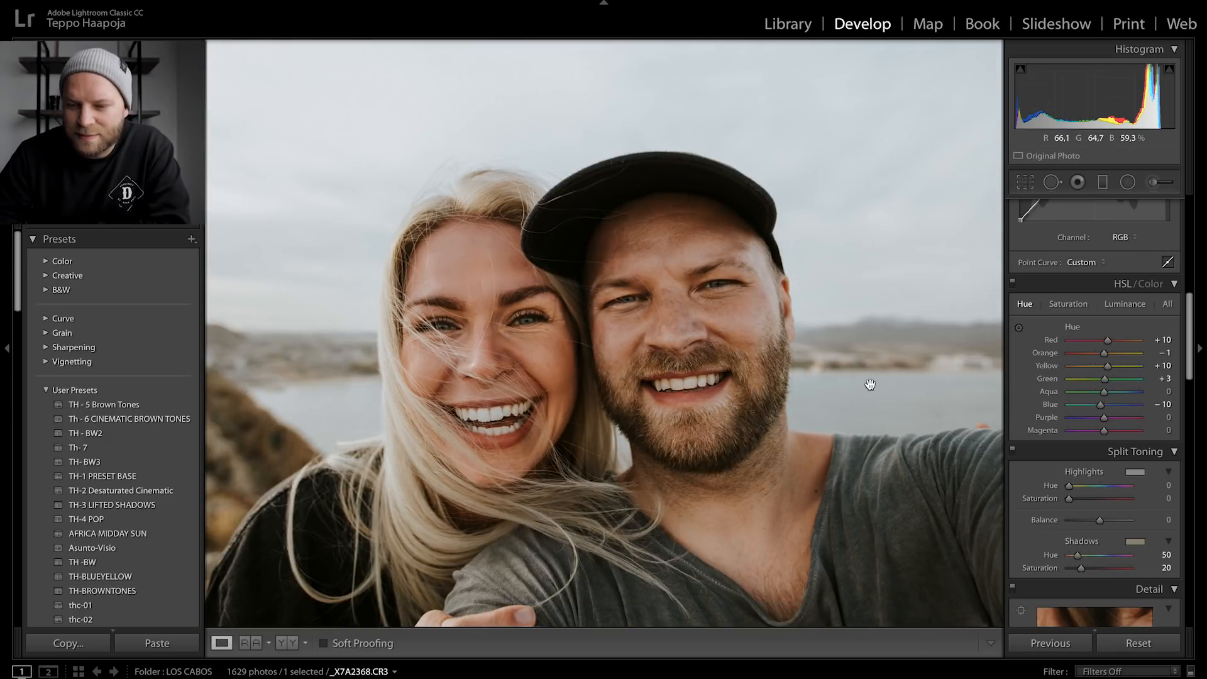
left_click(1067, 304)
left_click(1017, 327)
left_click_drag(783, 327, 745, 333)
- Adjust skin luminance with the targeted luminance tool on the man's cheek, raising it and then easing it back
left_click(1126, 303)
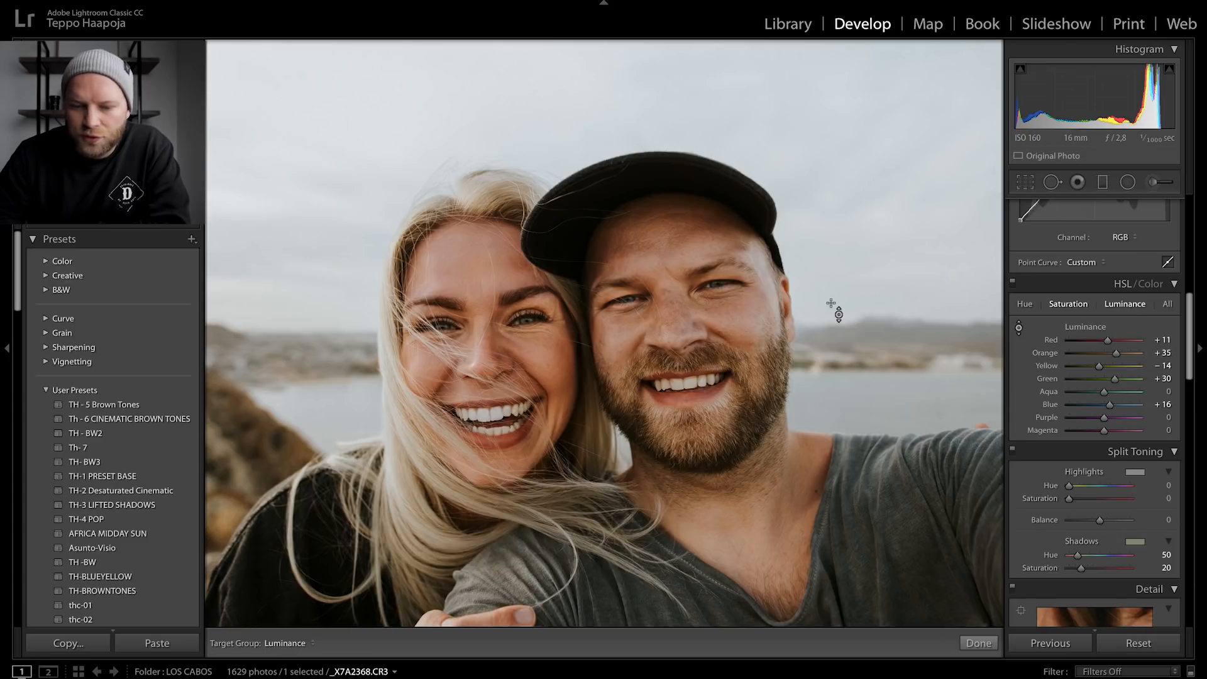
left_click_drag(742, 340, 741, 315)
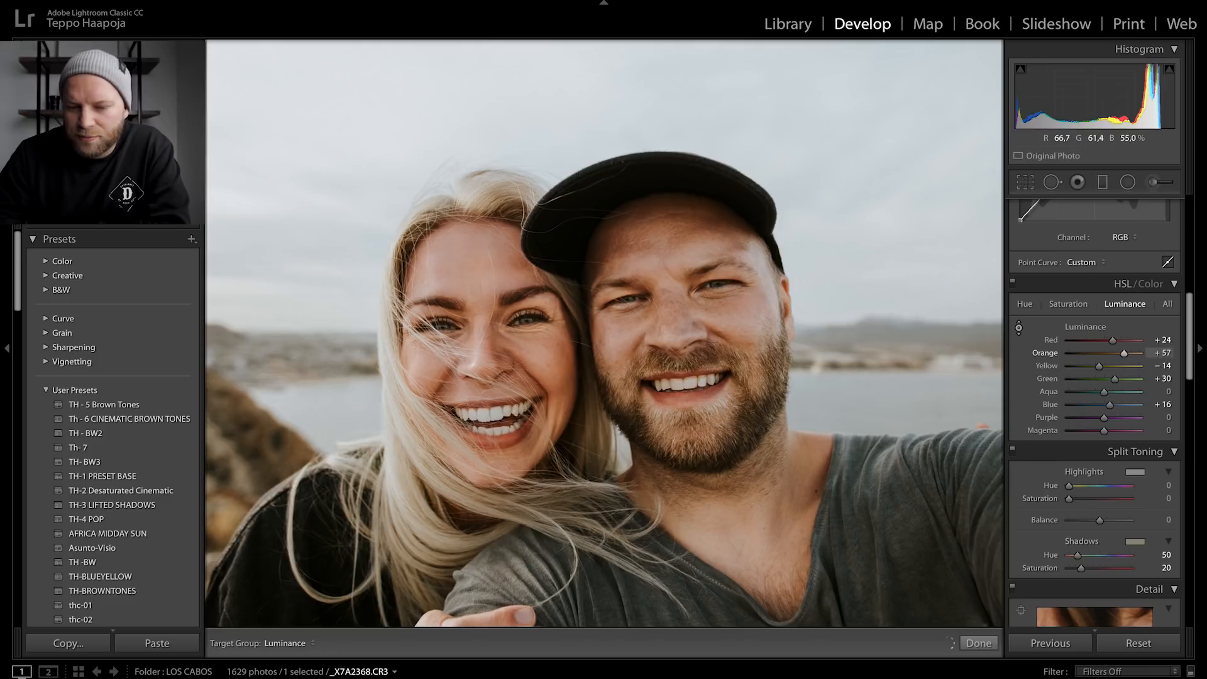
left_click_drag(742, 326, 741, 339)
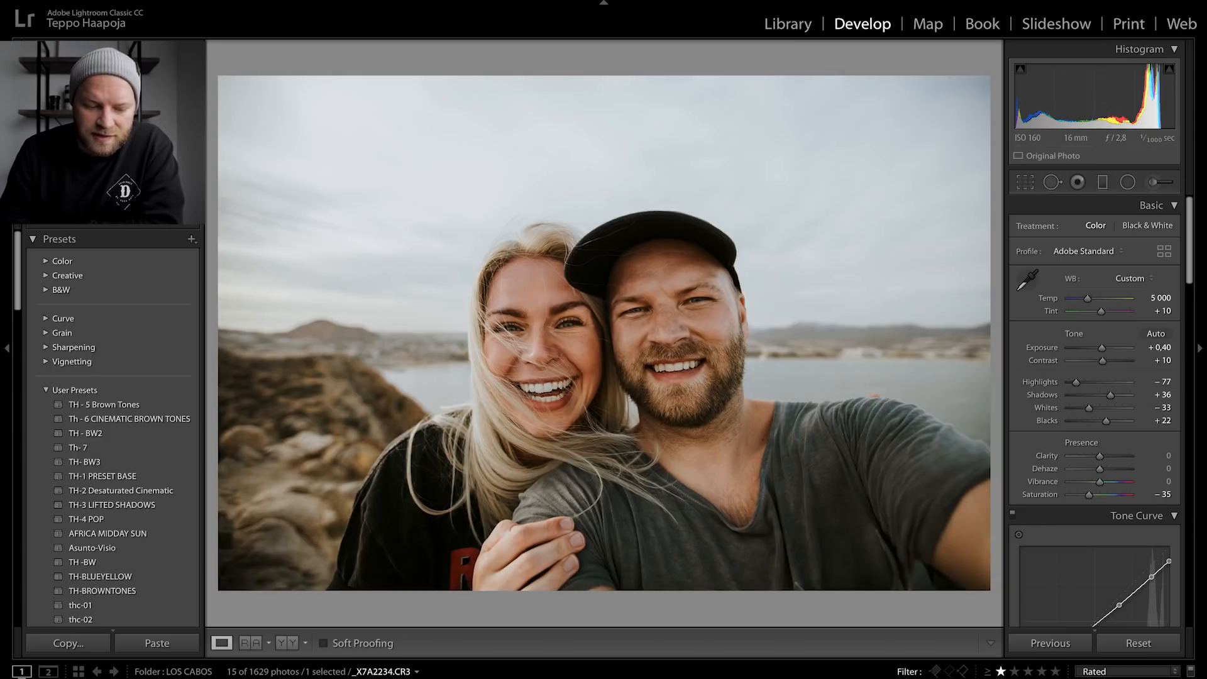
- On the next photo of the sea, shift water hue to Aqua +8 and Blue −2 with the targeted hue tool
left_click(855, 678)
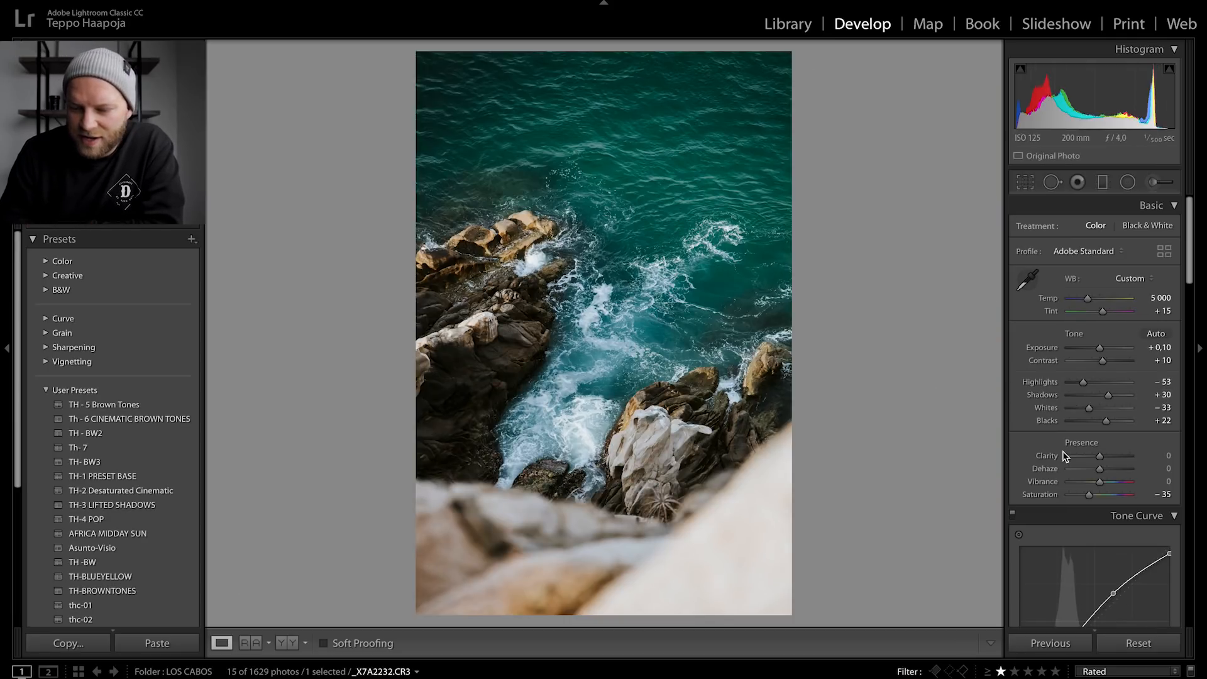
scroll(1035, 461, "down", 12)
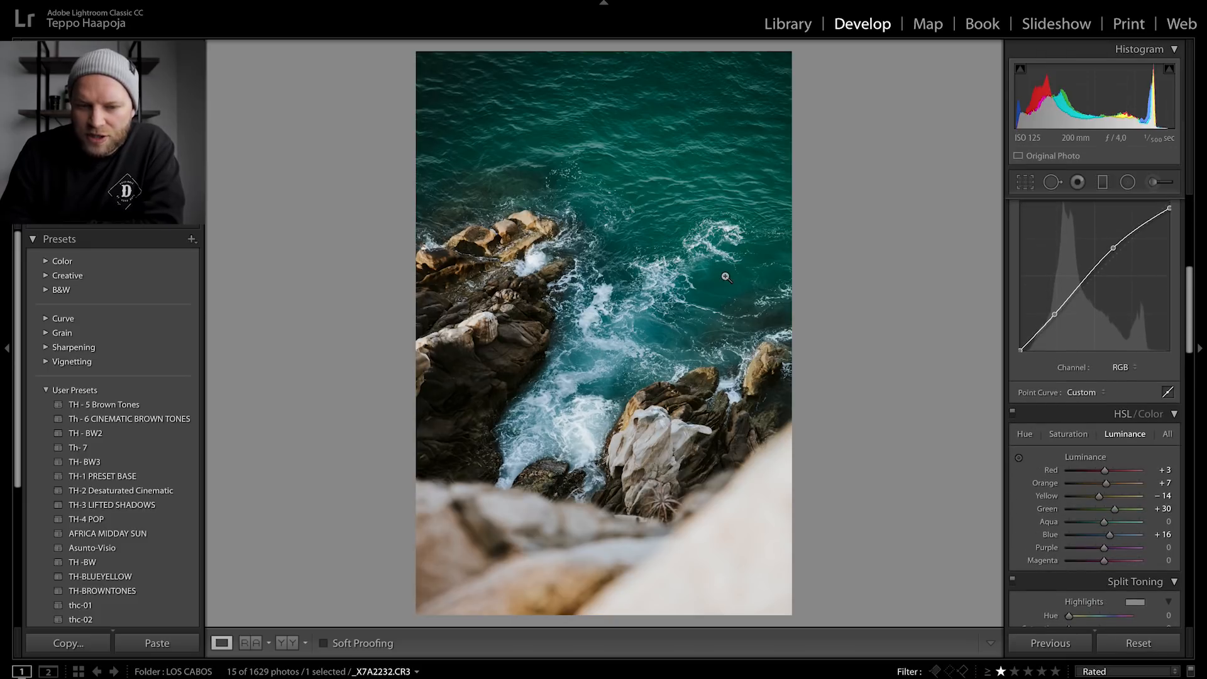
left_click(647, 172)
left_click_drag(724, 237, 724, 398)
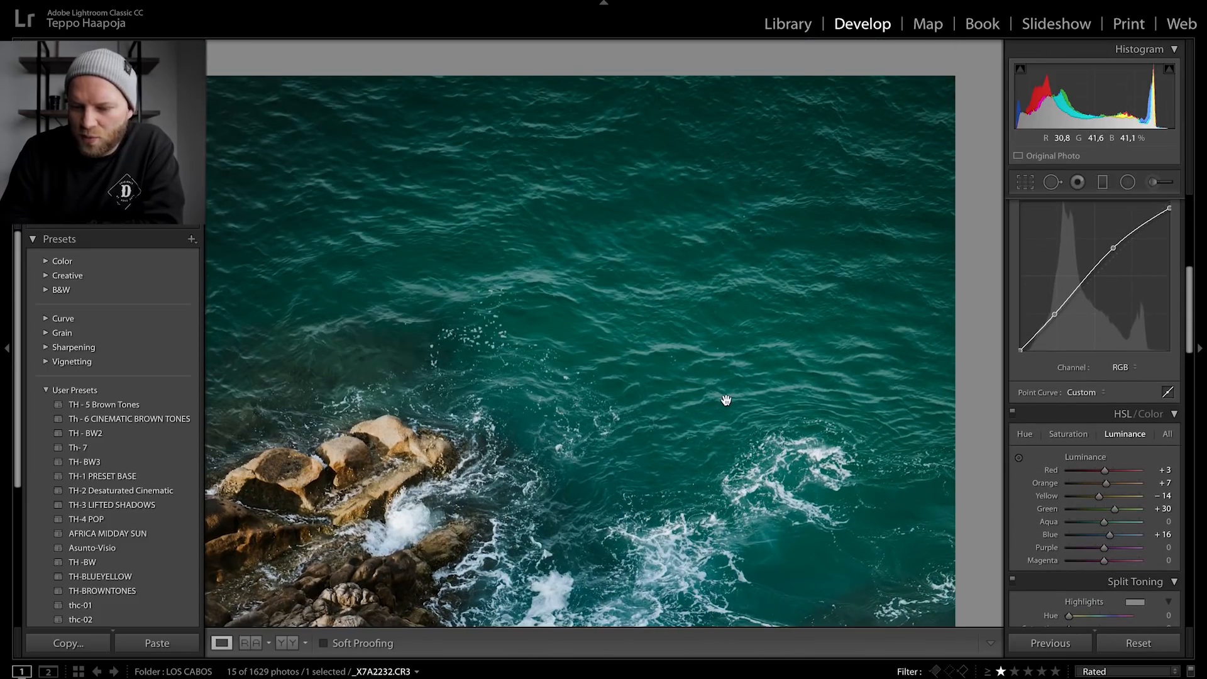
left_click(1026, 434)
left_click(1019, 458)
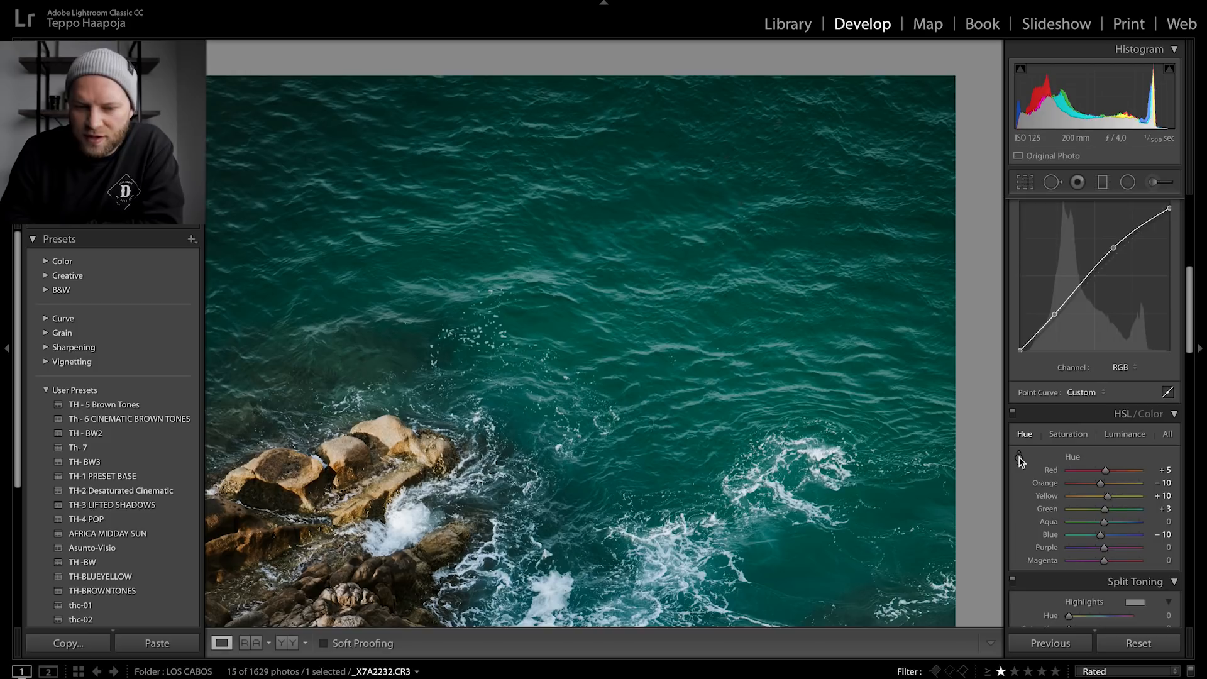
left_click_drag(647, 326, 647, 281)
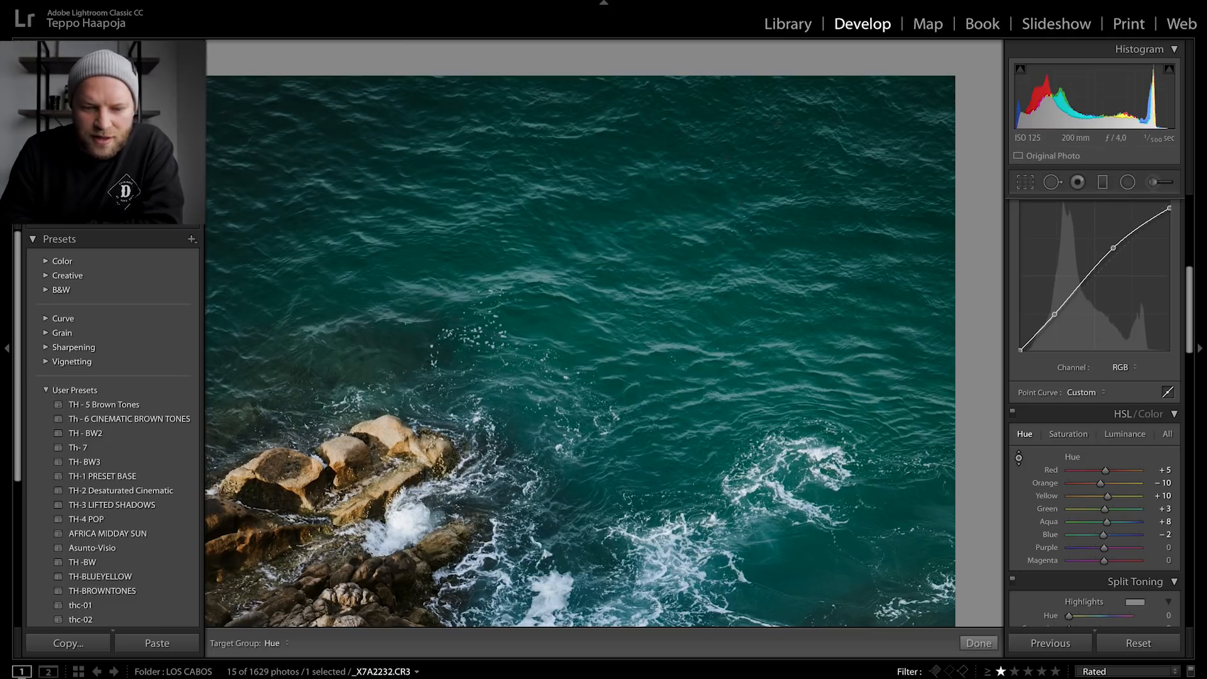
- Reduce water saturation to Aqua +23 and Blue +38 with the targeted saturation tool
key("z")
left_click(1080, 436)
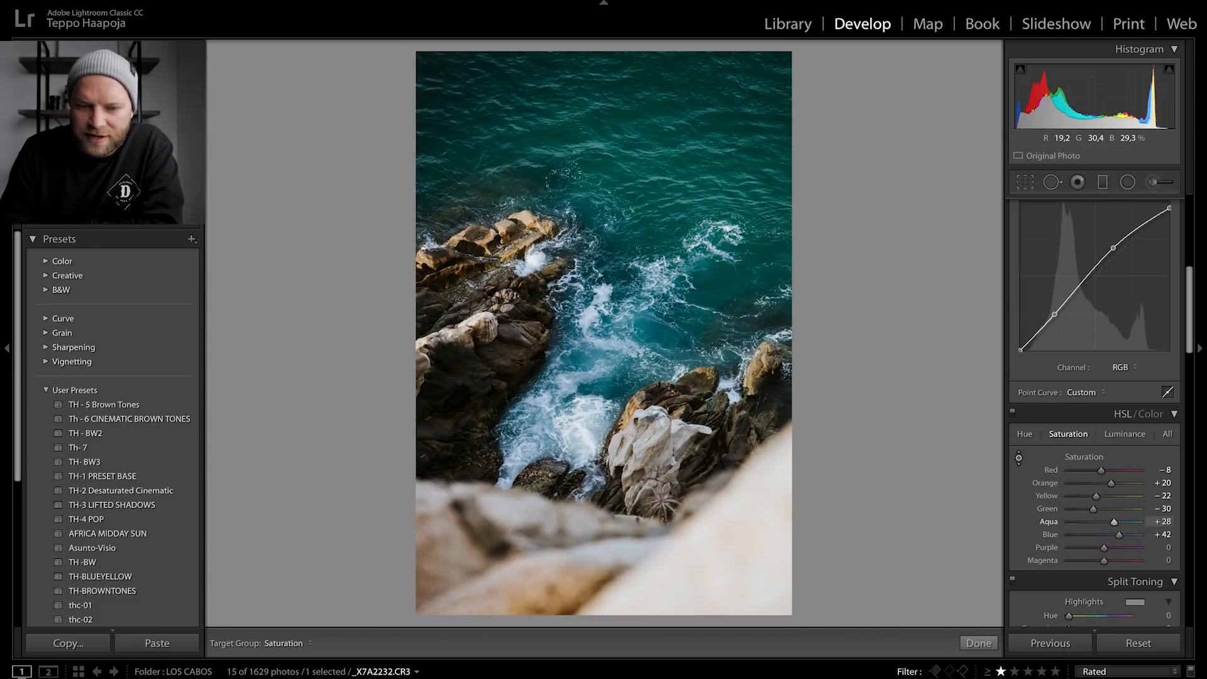
left_click_drag(597, 360, 600, 368)
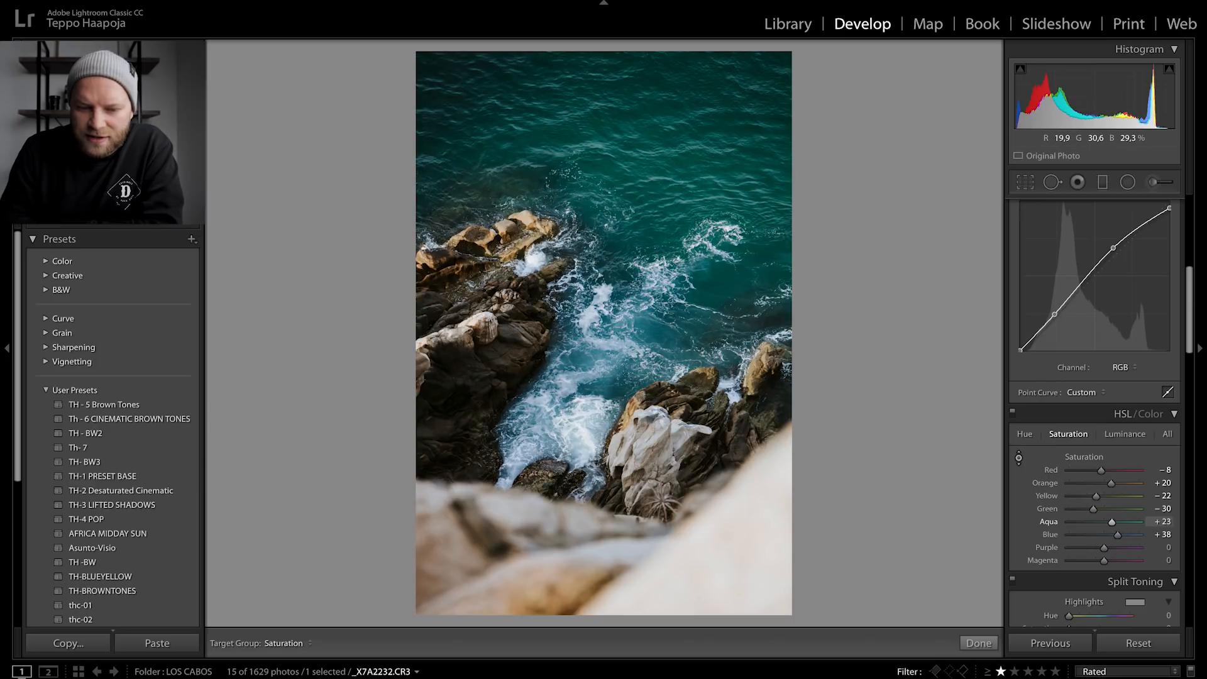
- Brighten the water luminance to Aqua +37 and Blue +51 with the targeted luminance tool
left_click(1112, 435)
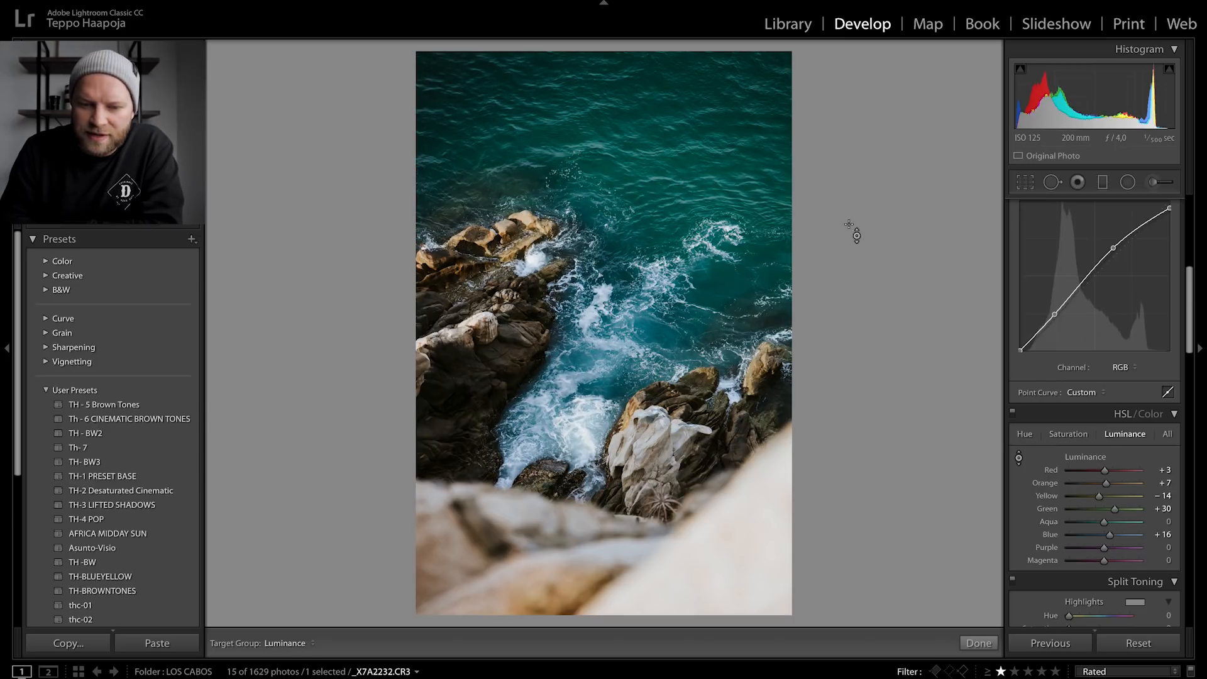
left_click_drag(601, 360, 648, 322)
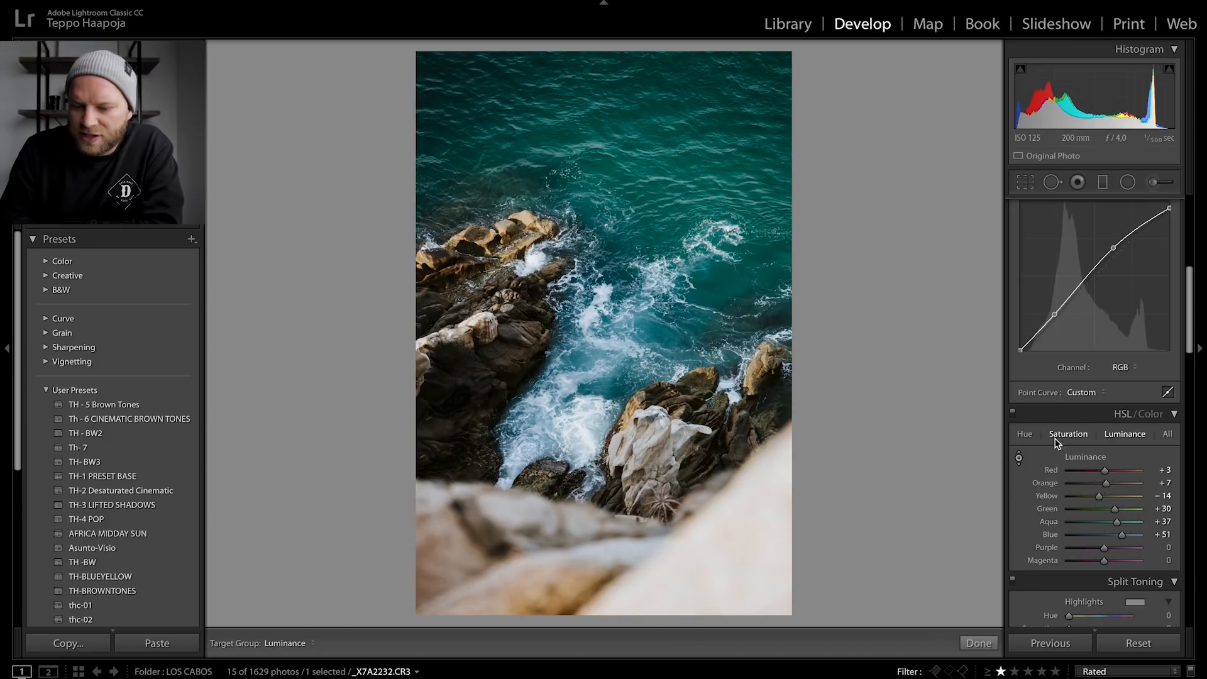
- Toggle the HSL/Color adjustments off and on to compare the photo before and after
left_click(1012, 413)
left_click(1011, 413)
left_click(1011, 413)
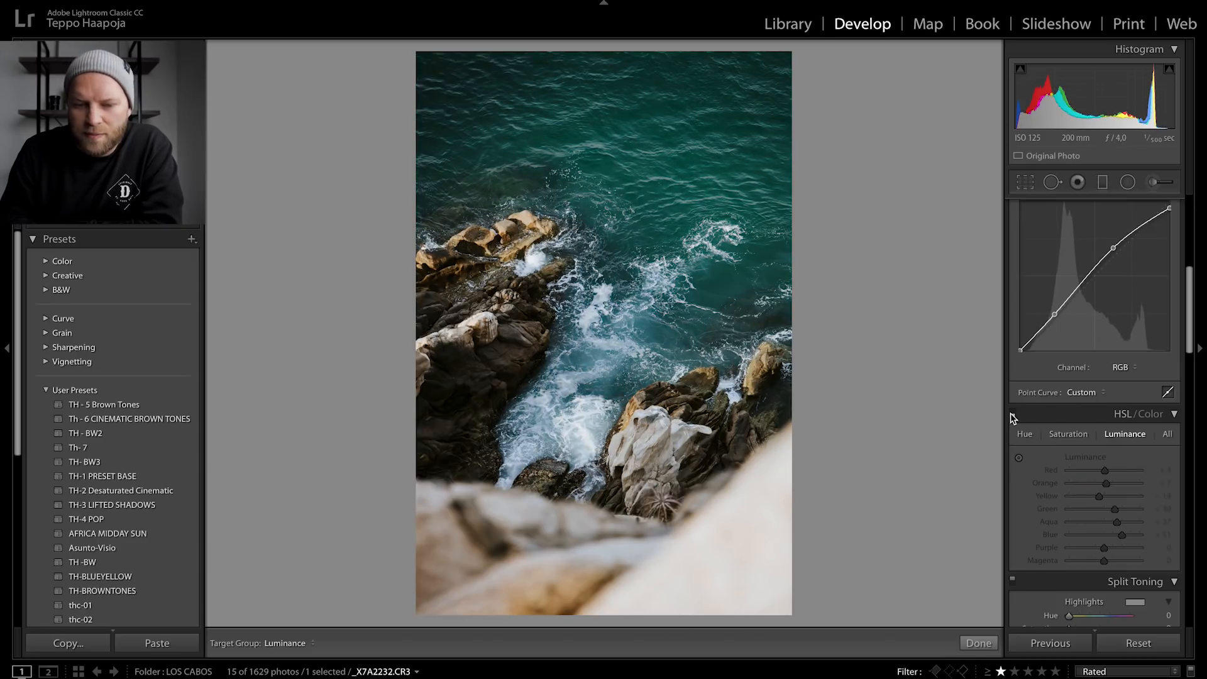
left_click(1011, 413)
left_click(1011, 413)
left_click(1011, 414)
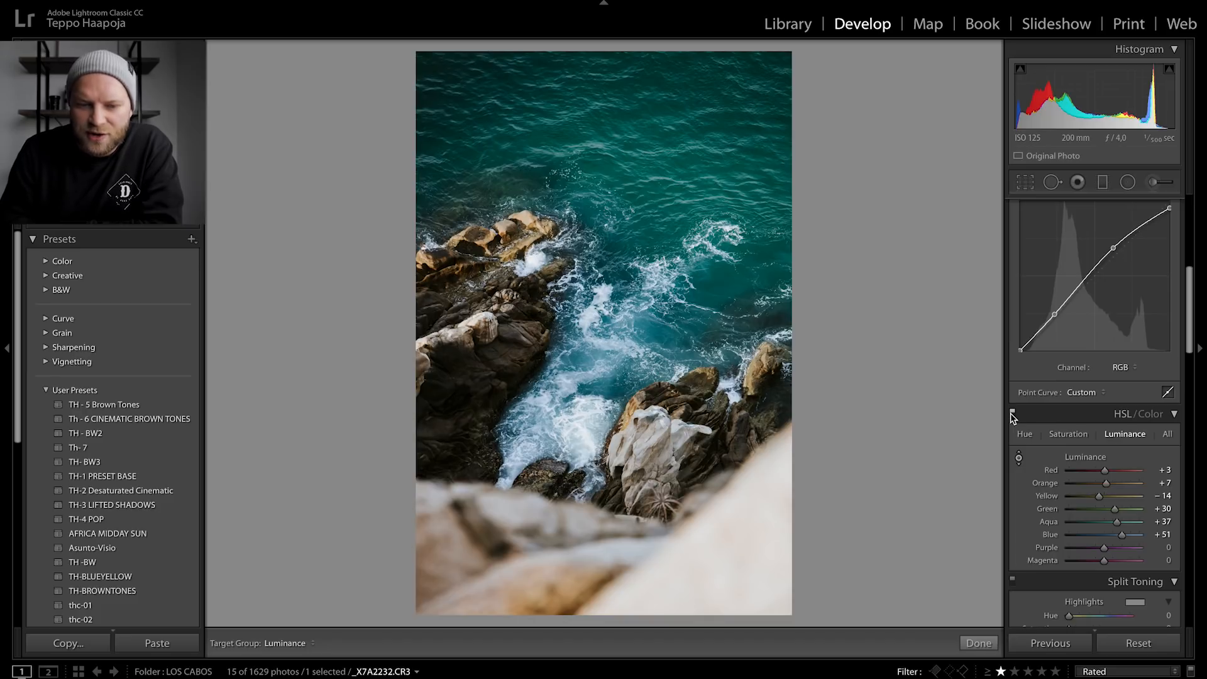
left_click(1012, 414)
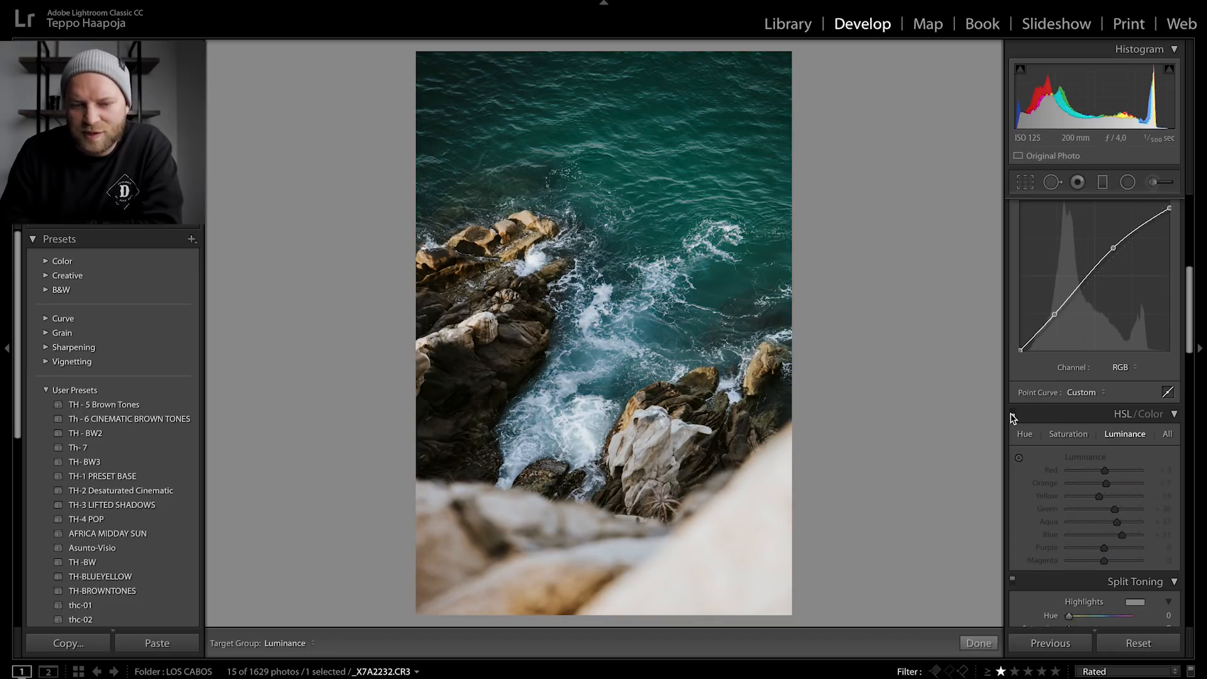
left_click(1011, 413)
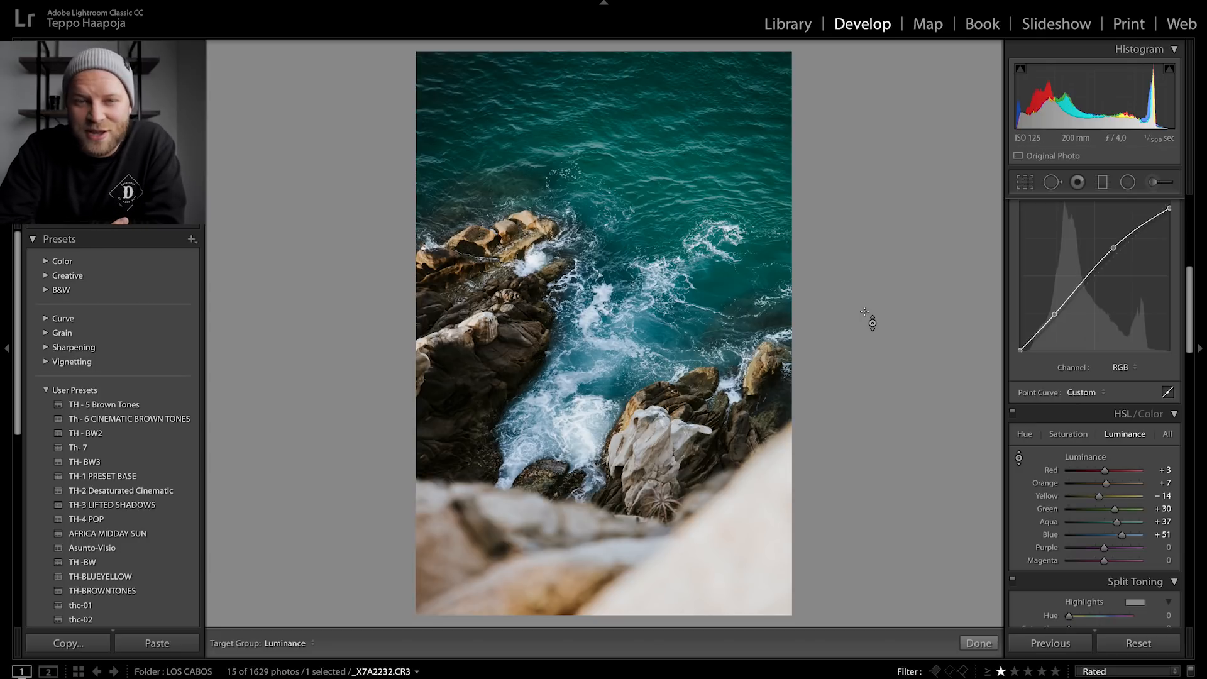
- Exit the targeted adjustment tool and switch to the Library module
key("Escape")
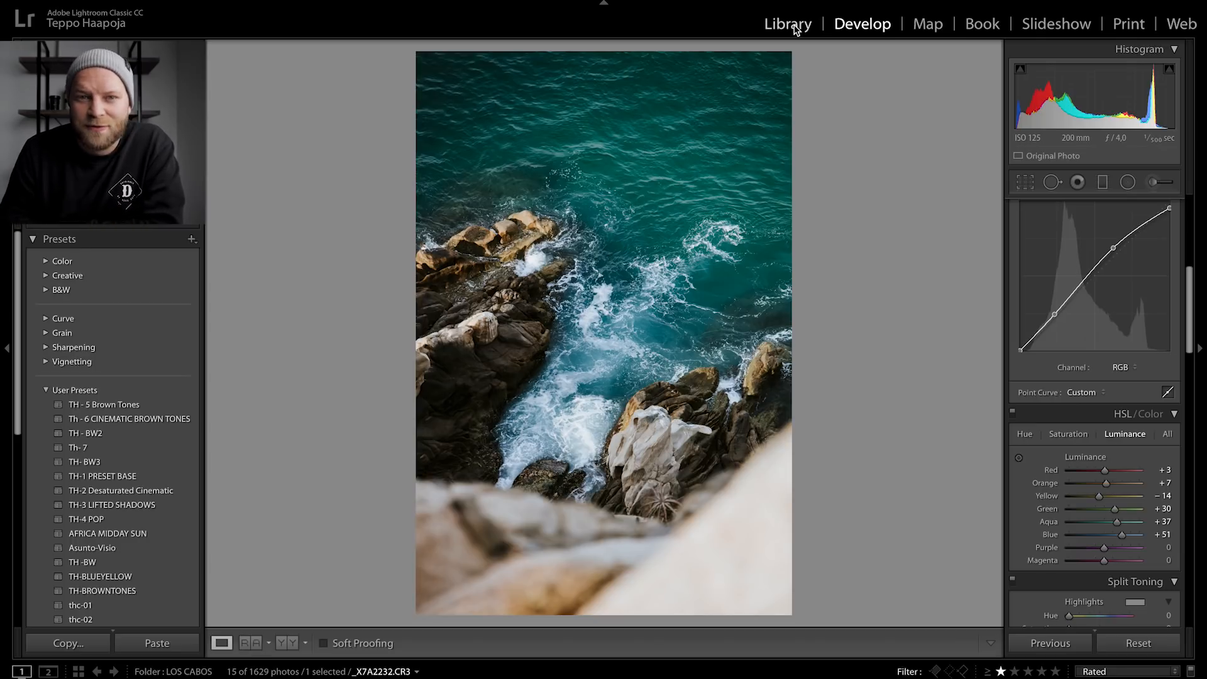
left_click(787, 25)
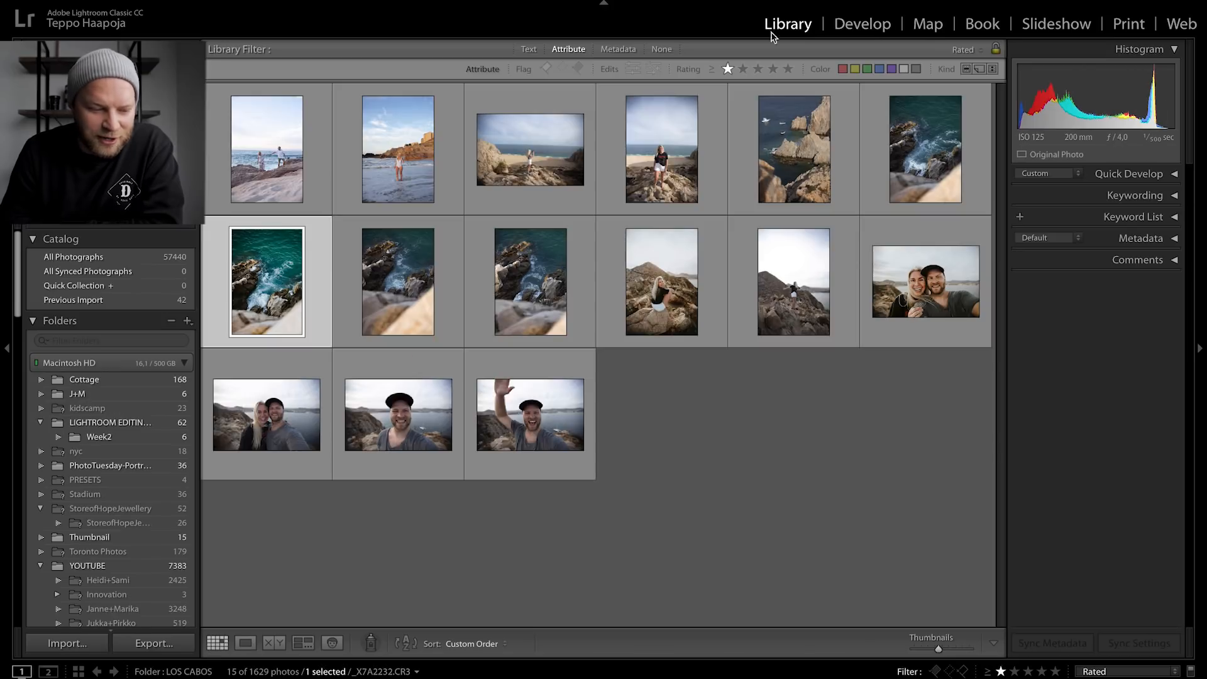
- Open the elephant photo from the SAFARI PHOTOS folder in the Develop module
scroll(122, 521, "down", 5)
scroll(121, 522, "down", 10)
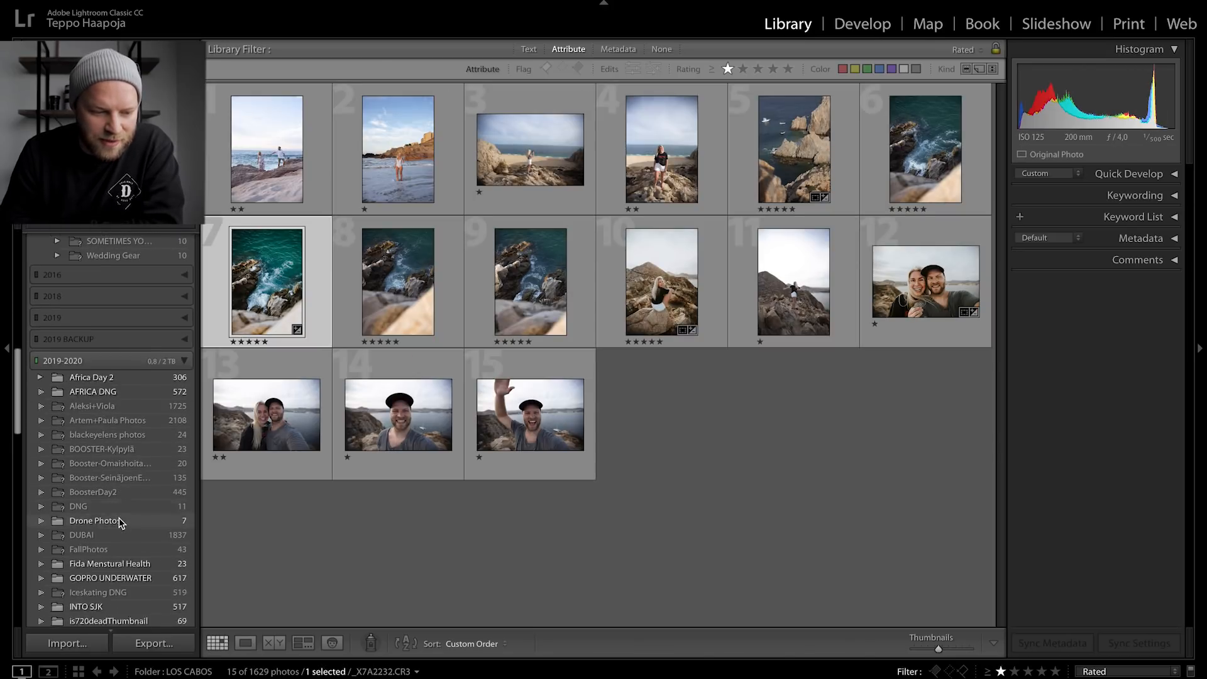
scroll(121, 522, "down", 5)
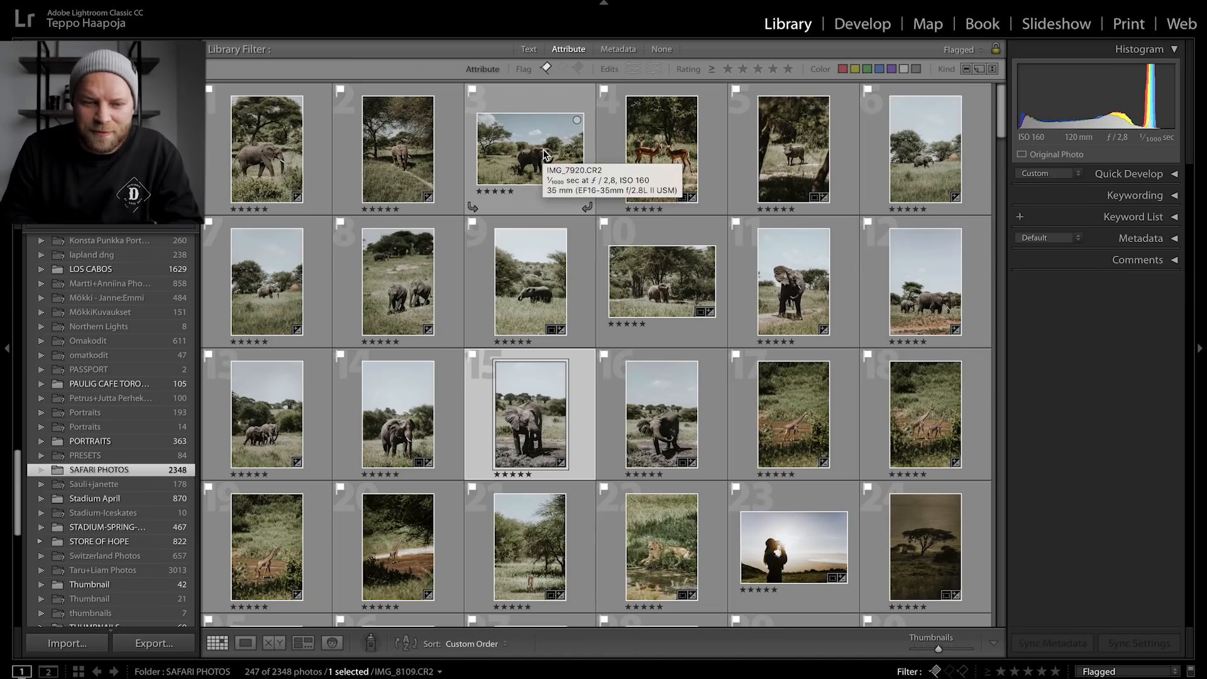
left_click(544, 154)
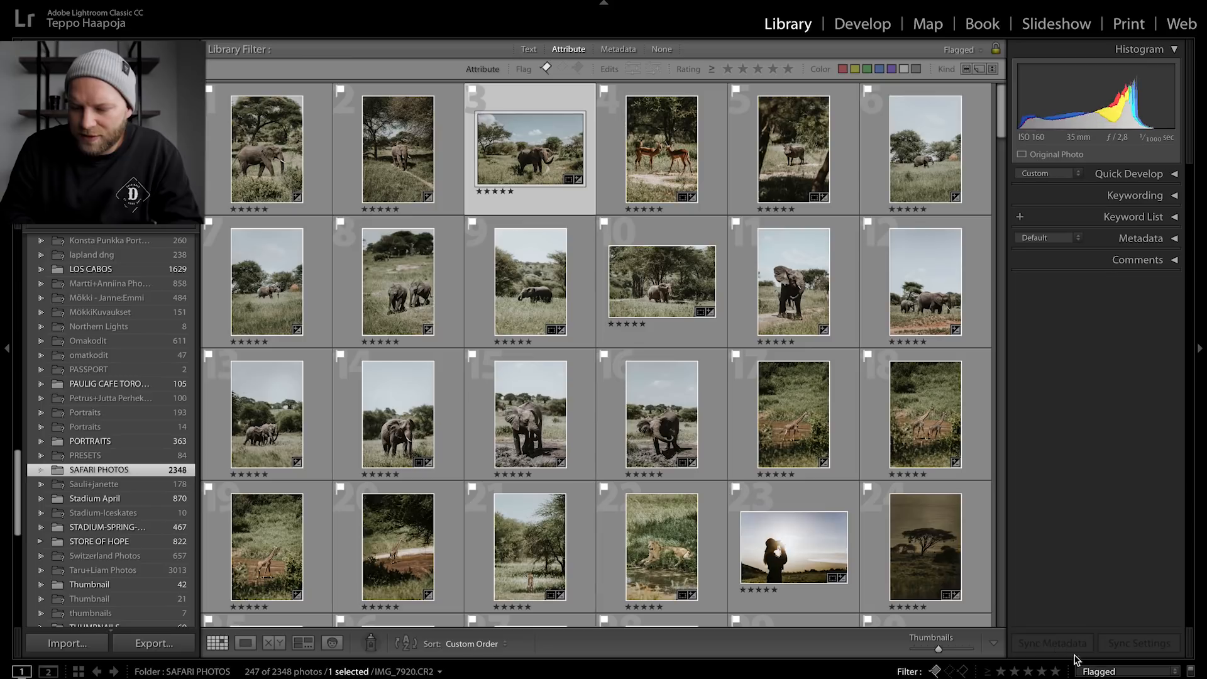
left_click(856, 32)
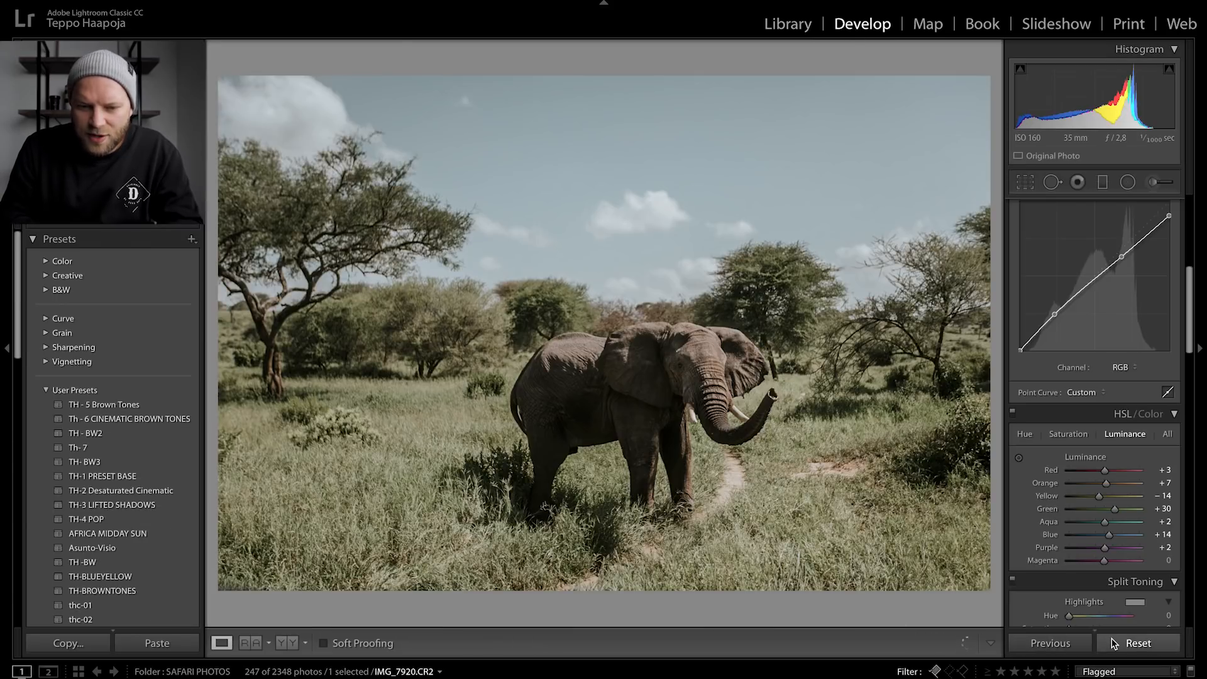
- Reset the photo's develop settings and pull Highlights to -100, then undo both changes
left_click(1111, 640)
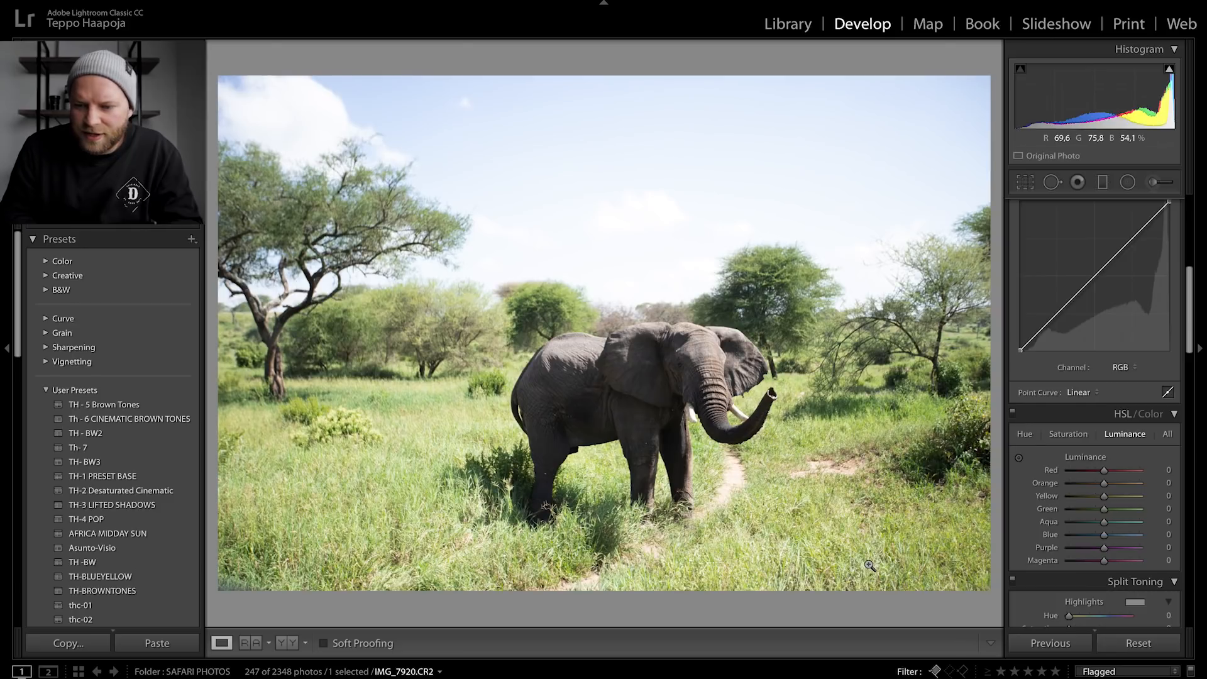
scroll(1155, 401, "up", 10)
left_click_drag(1097, 382, 984, 390)
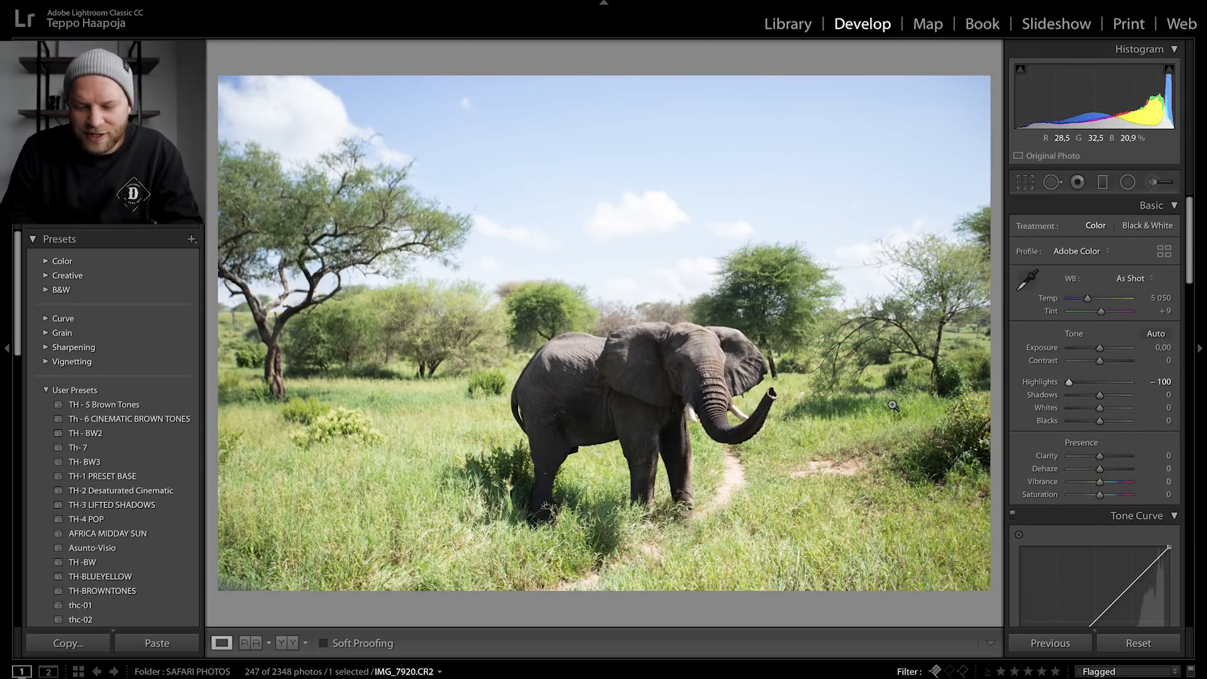
key("ctrl+z")
key("ctrl+z")
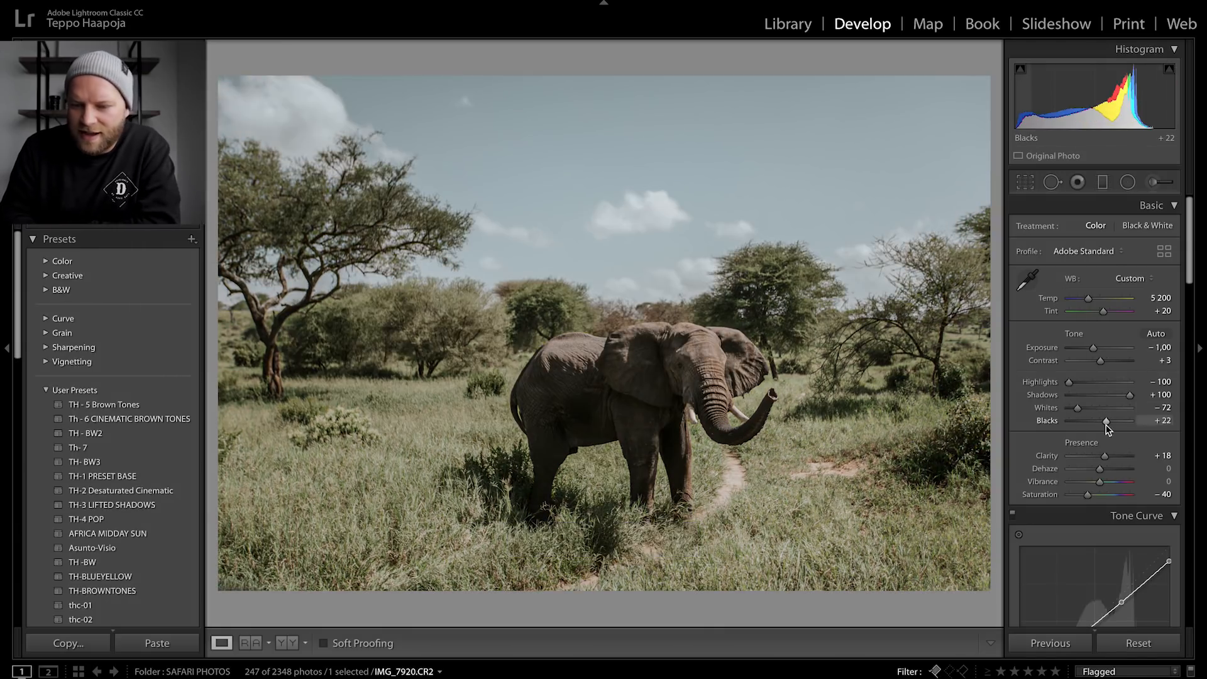
- Adjust the sky saturation with the targeted saturation tool, ending at Aqua +9 and Blue -40
scroll(1107, 428, "down", 12)
scroll(1038, 371, "up", 2)
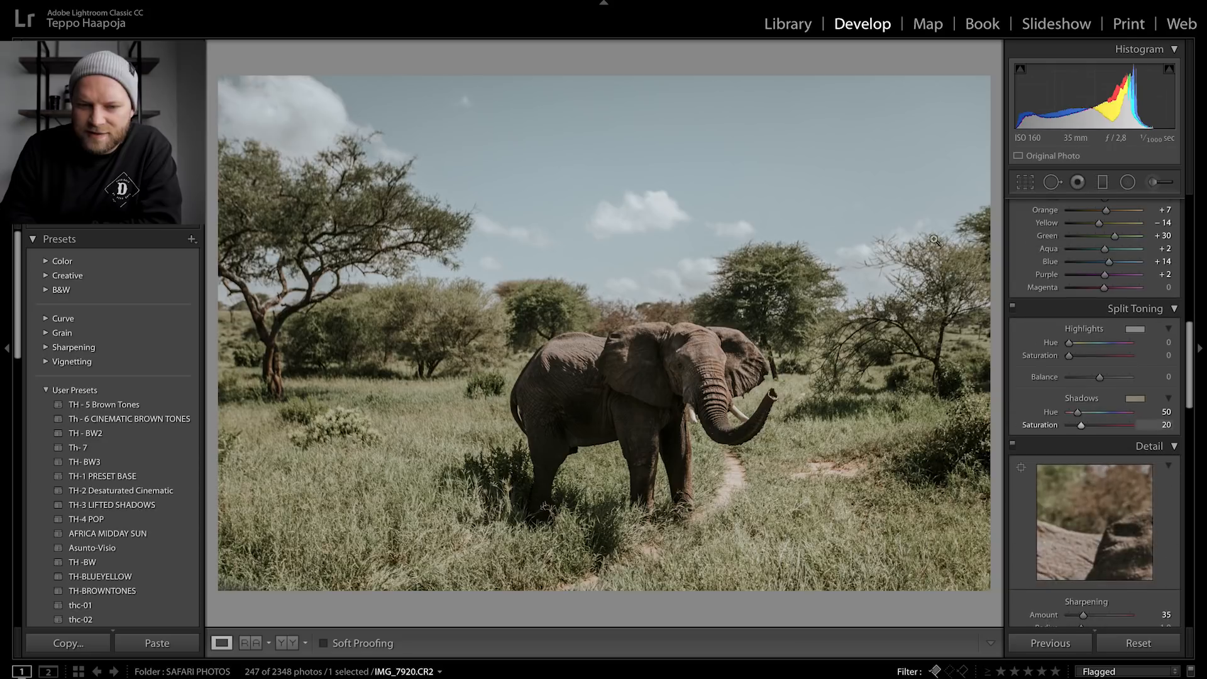
scroll(1107, 395, "up", 3)
left_click(1067, 260)
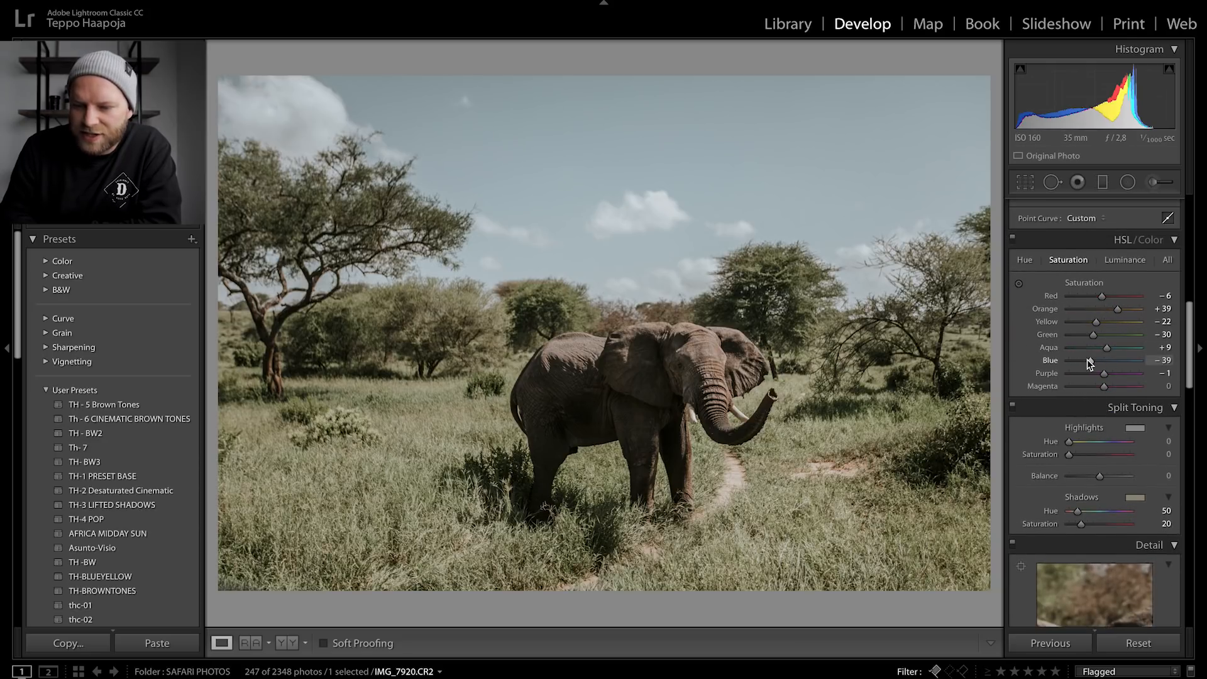
left_click(1019, 284)
left_click_drag(786, 134, 786, 110)
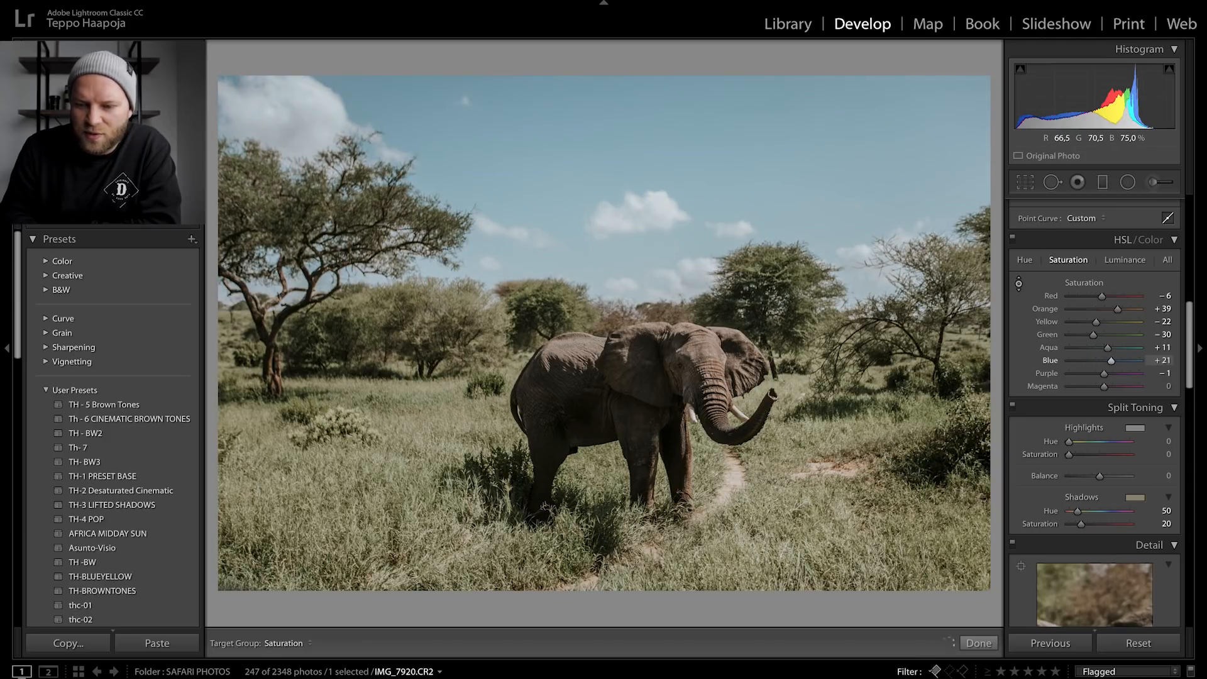
left_click_drag(787, 135, 786, 135)
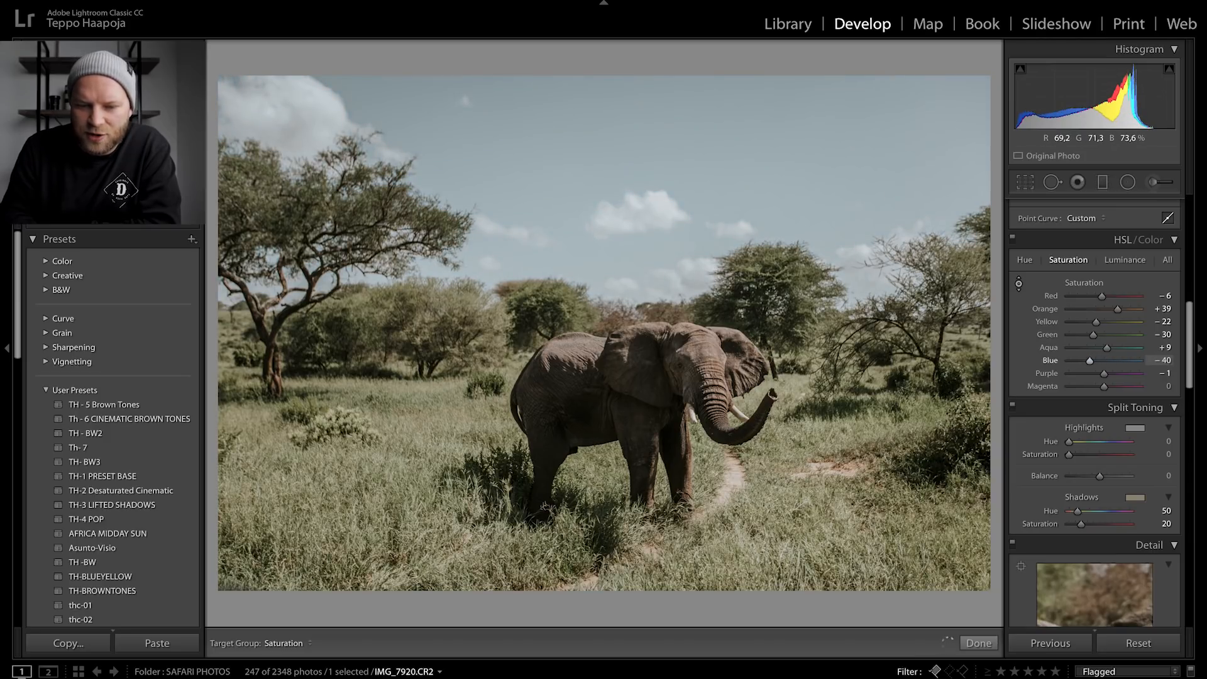